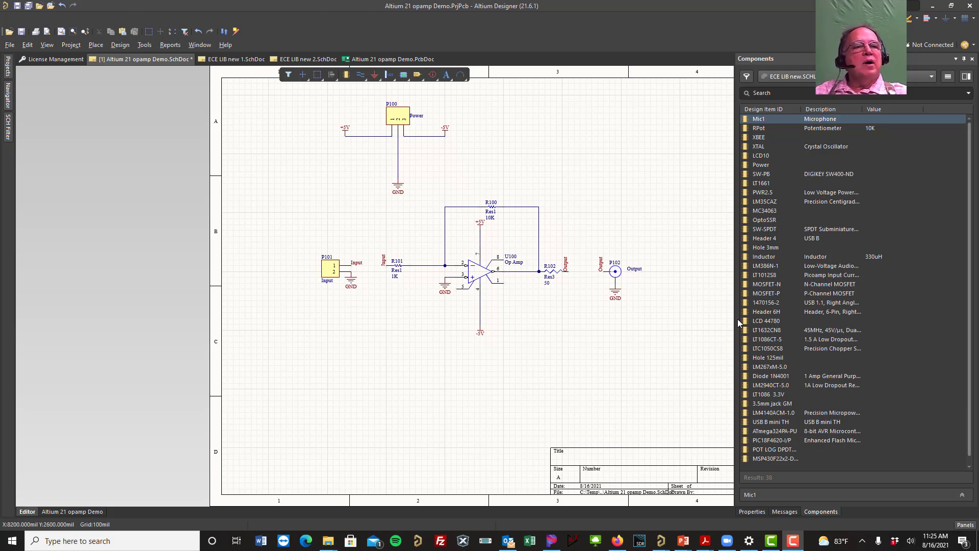
Step: Install the integrated library ECE LIB 21.IntLib from the ECE Lib 21 folder into the available file-based libraries
{"action": "left_click", "coordinate": [947, 78]}
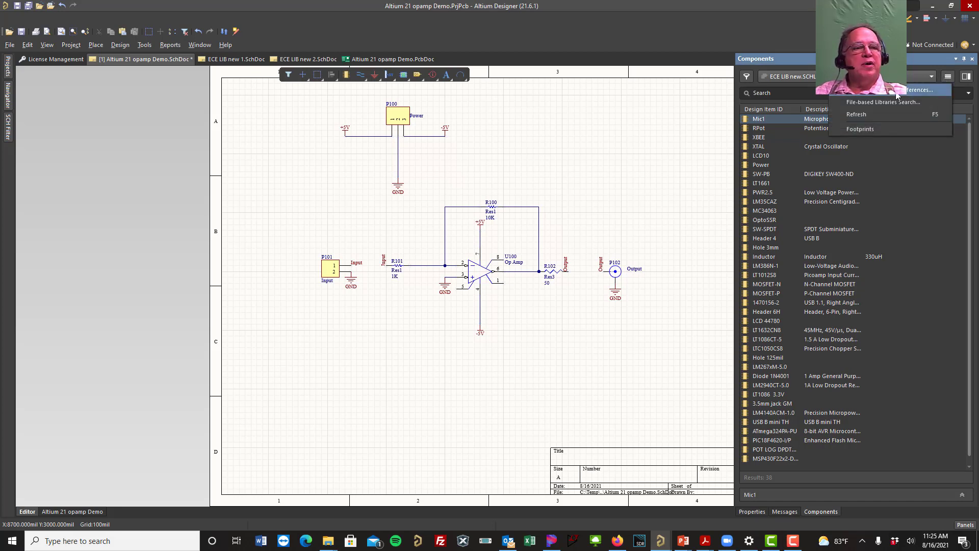
{"action": "left_click", "coordinate": [896, 91]}
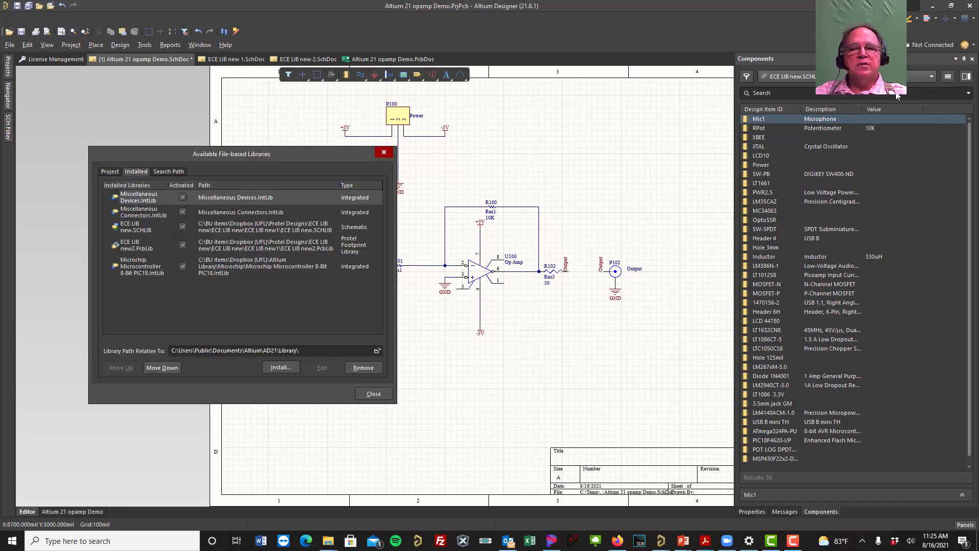
{"action": "left_click", "coordinate": [275, 367]}
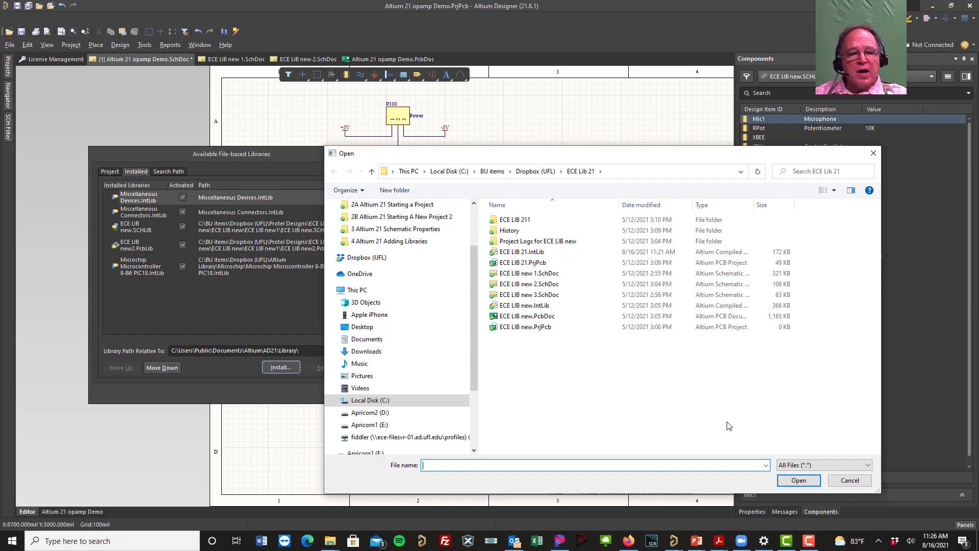
{"action": "double_click", "coordinate": [513, 253]}
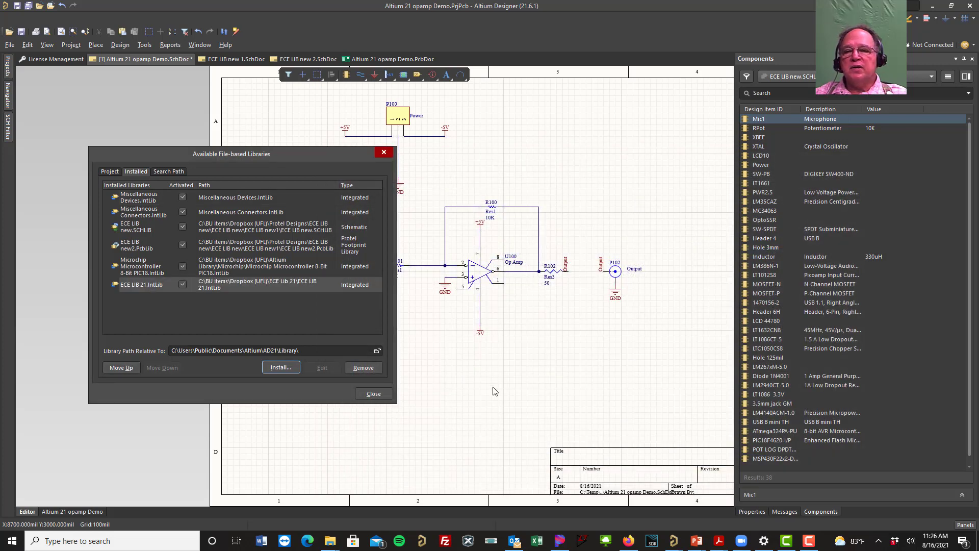
{"action": "left_click", "coordinate": [374, 393]}
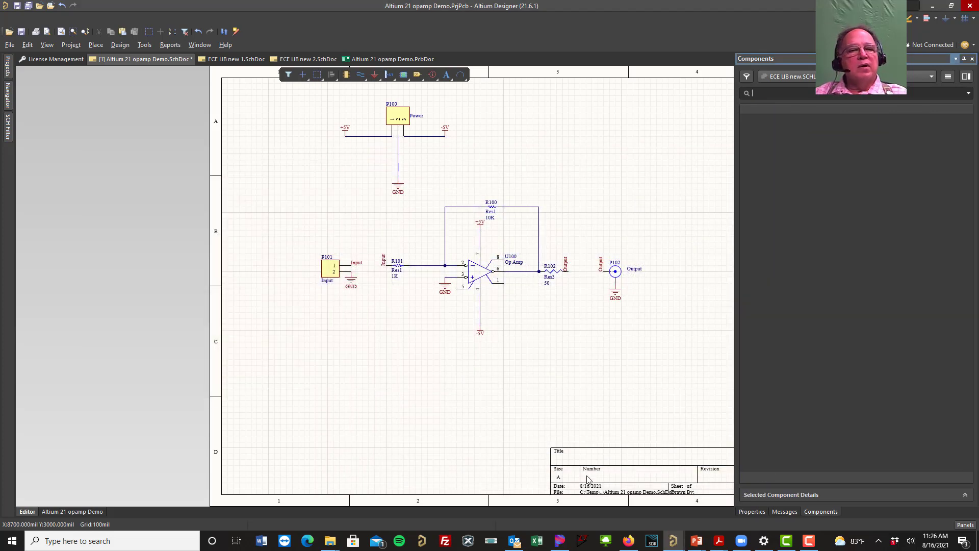
Step: Place one RPot_3 potentiometer from ECE LIB 21.IntLib below the op-amp circuit, at about X 2100 mil, Y 1800 mil
{"action": "left_click", "coordinate": [931, 76]}
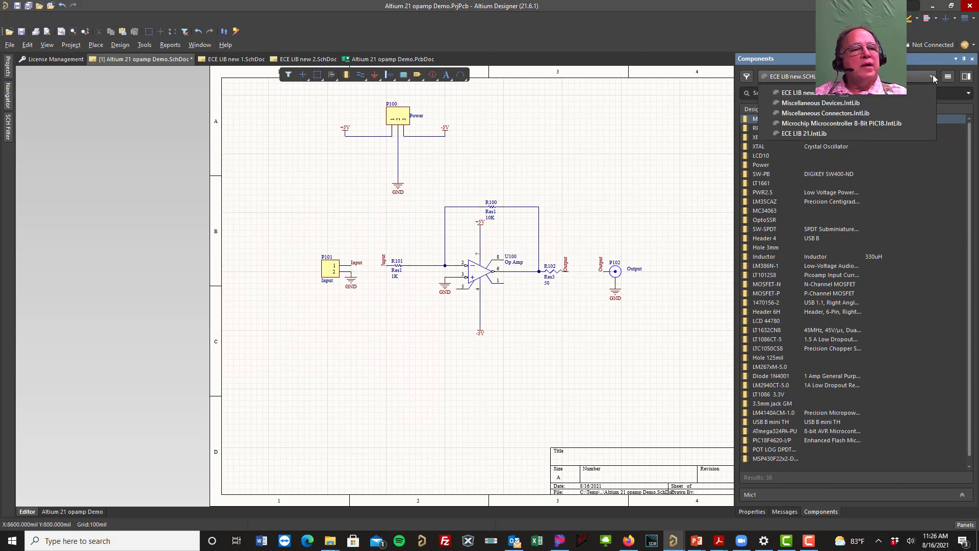
{"action": "left_click", "coordinate": [805, 134]}
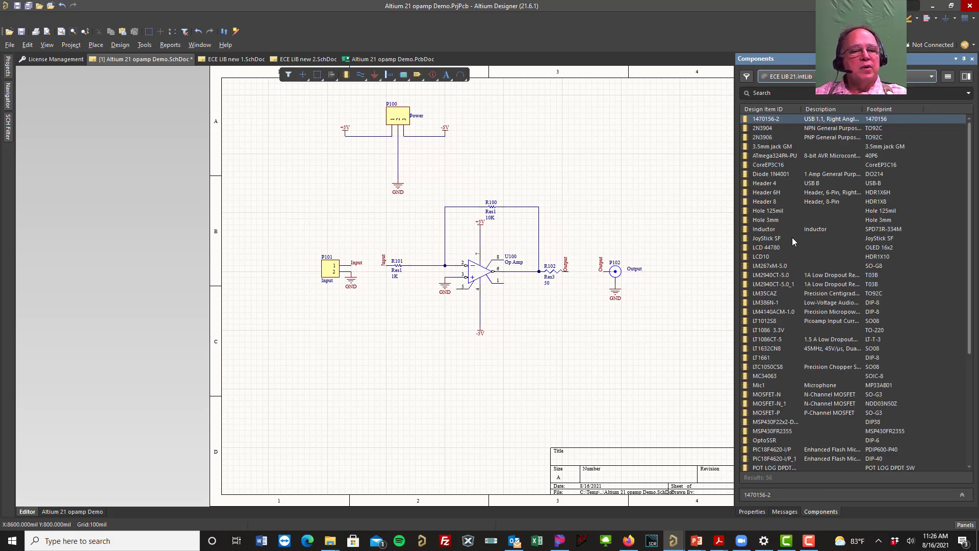
{"action": "scroll", "coordinate": [806, 390], "scroll_direction": "down", "scroll_amount": 6}
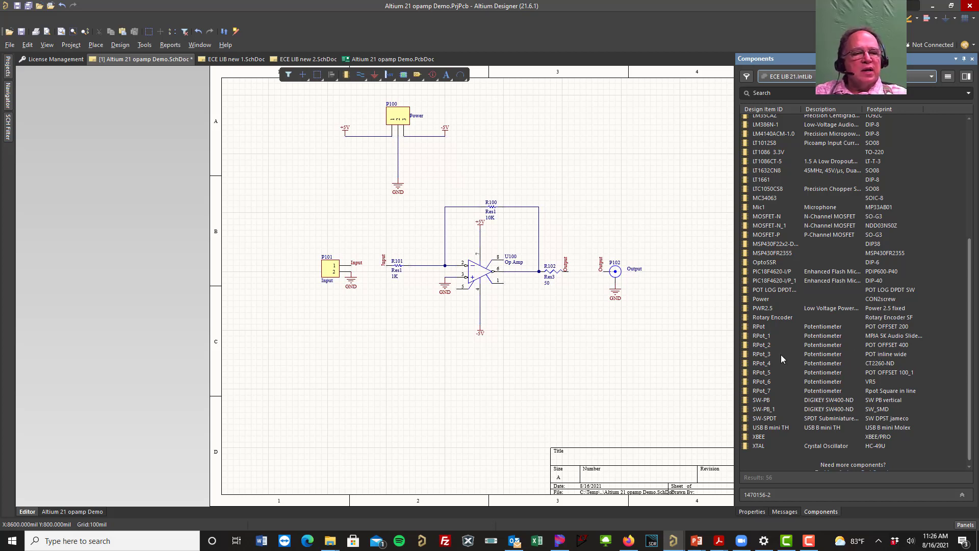
{"action": "double_click", "coordinate": [760, 354]}
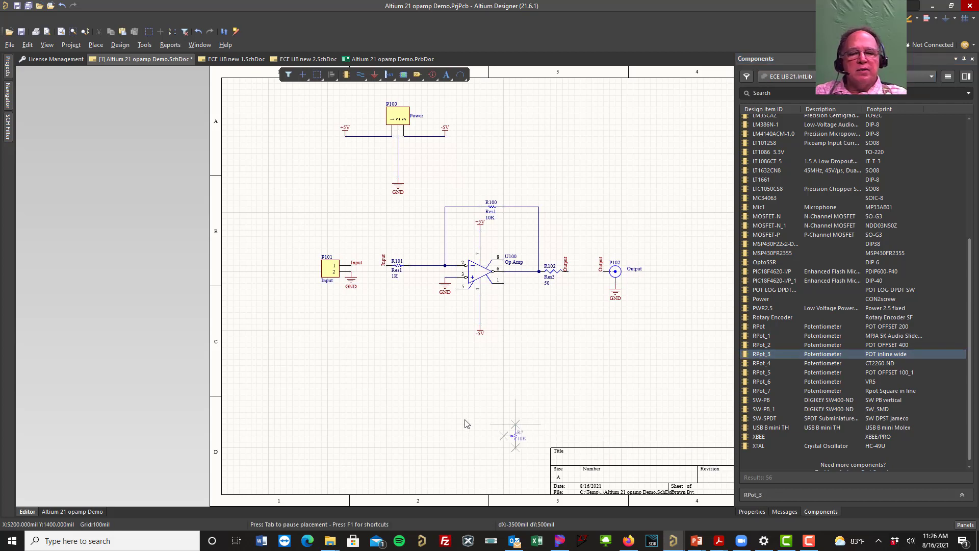
{"action": "left_click", "coordinate": [341, 393]}
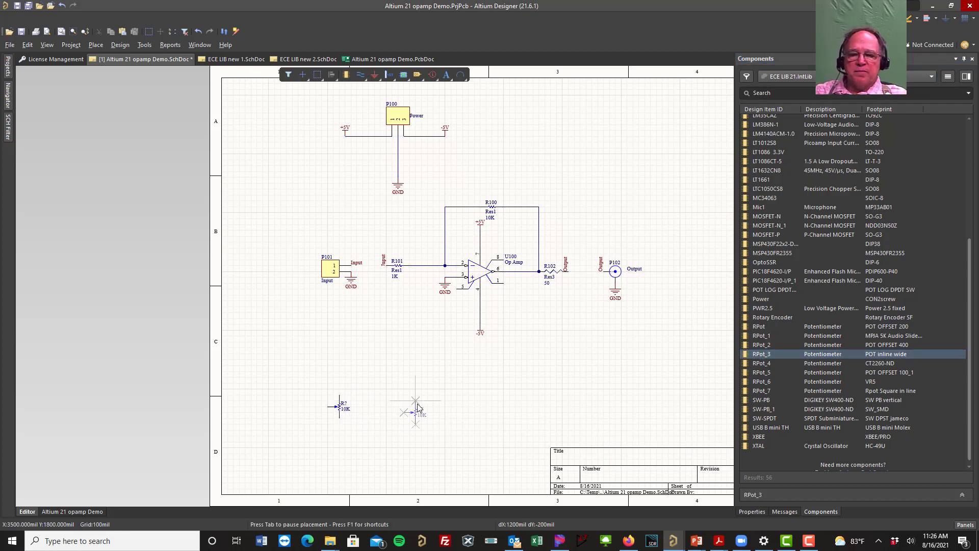
{"action": "key", "text": "Escape"}
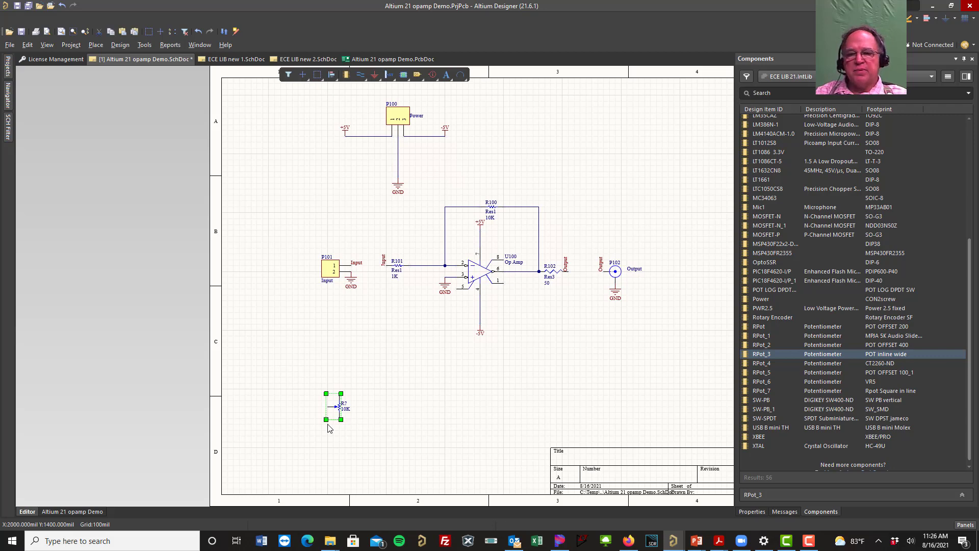
Step: Examine the properties of the placed RPot_3 potentiometer, including its footprint preview, source library and value
{"action": "scroll", "coordinate": [332, 425], "scroll_direction": "up", "scroll_amount": 5, "text": "ctrl"}
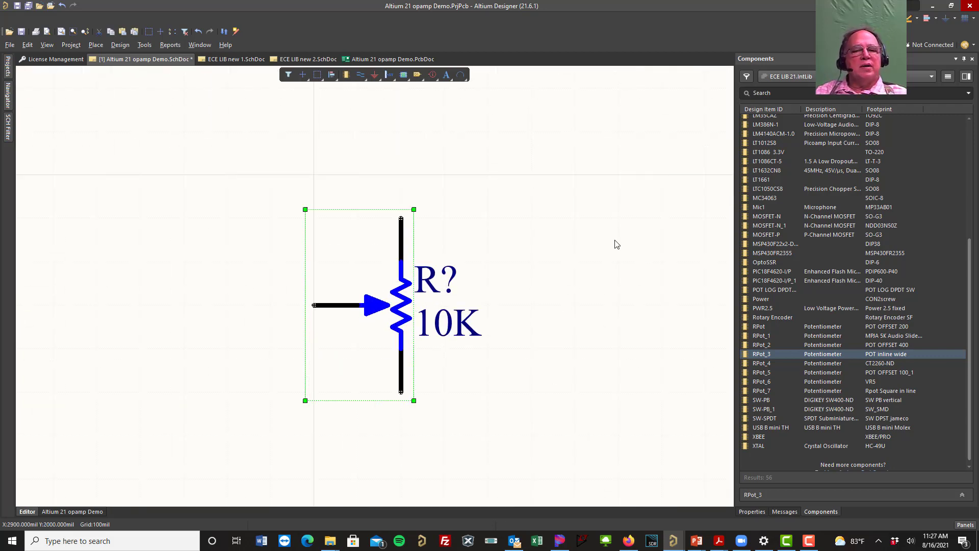
{"action": "right_click", "coordinate": [381, 304]}
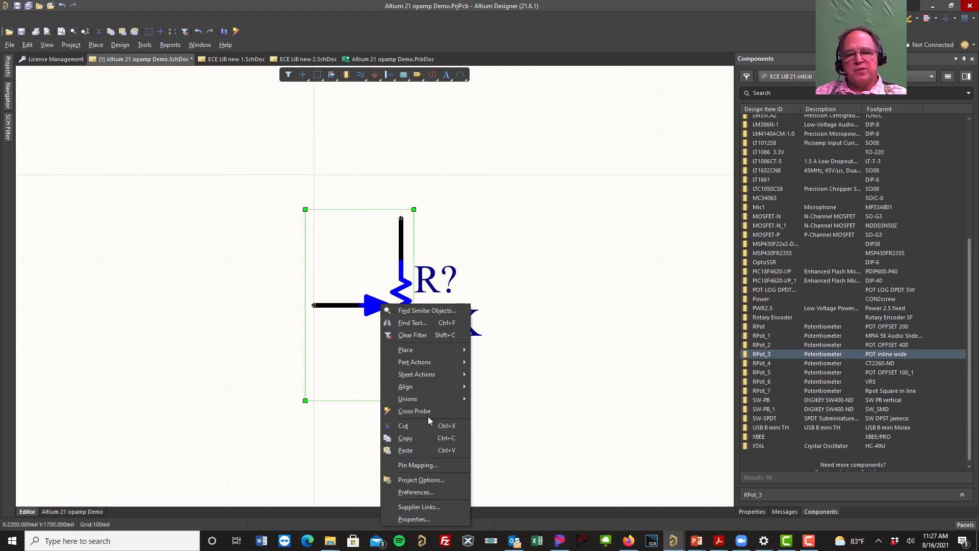
{"action": "left_click", "coordinate": [408, 518]}
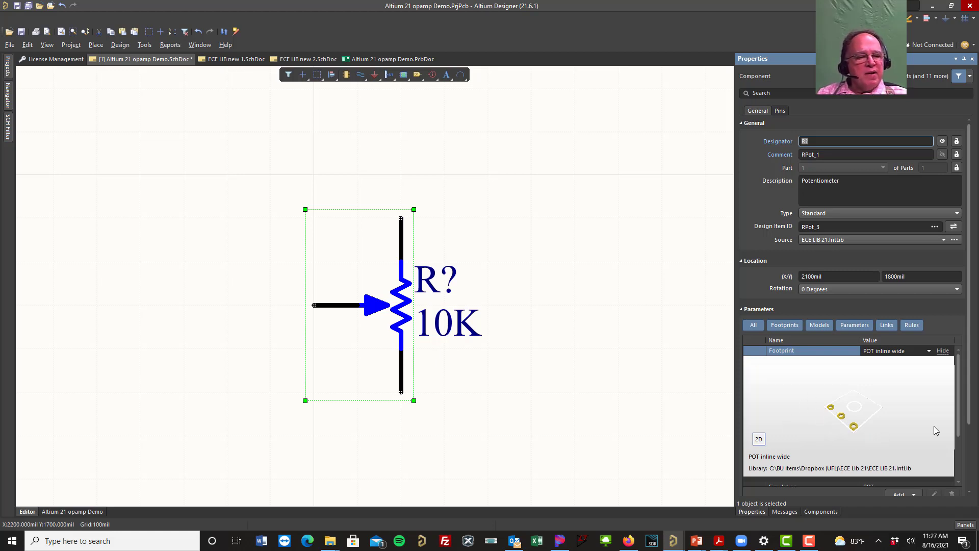
{"action": "scroll", "coordinate": [935, 426], "scroll_direction": "down", "scroll_amount": 1}
{"action": "scroll", "coordinate": [926, 422], "scroll_direction": "down", "scroll_amount": 2}
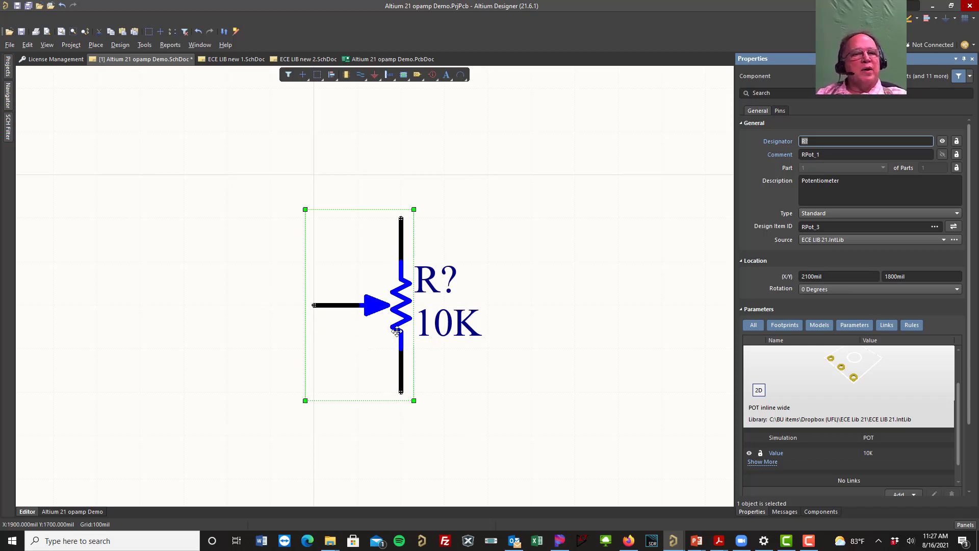
{"action": "left_click", "coordinate": [586, 197]}
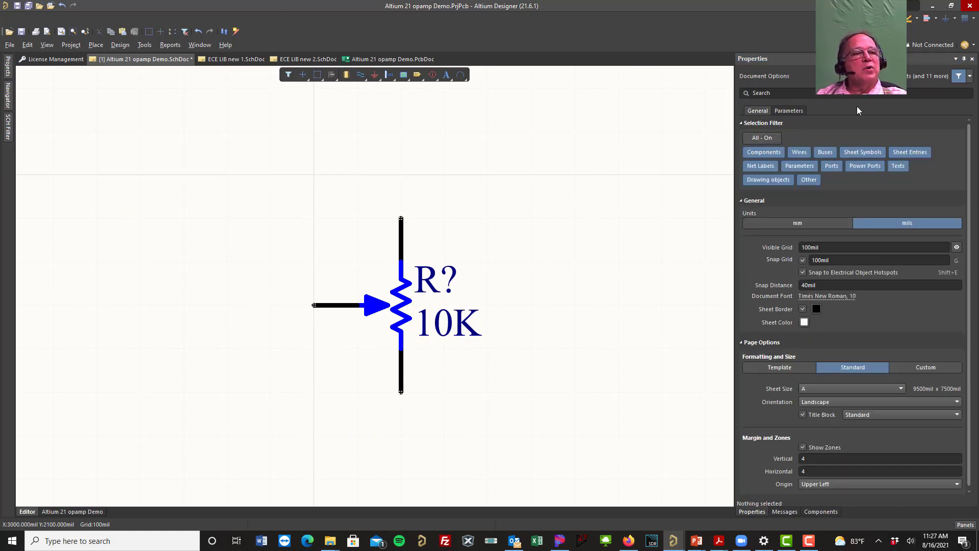
Step: Return to the component list and switch its library to Miscellaneous Devices.IntLib
{"action": "left_click", "coordinate": [957, 60]}
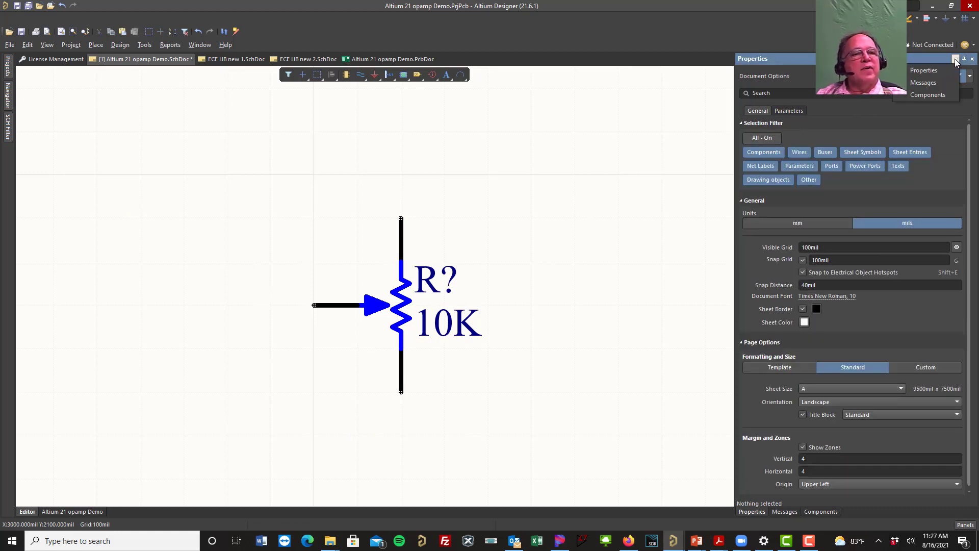
{"action": "left_click", "coordinate": [926, 94]}
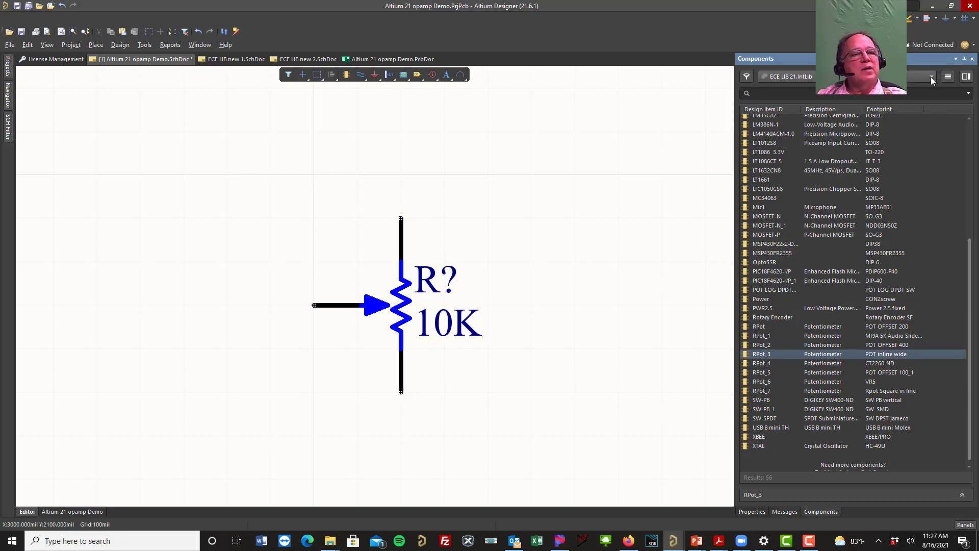
{"action": "left_click", "coordinate": [931, 76]}
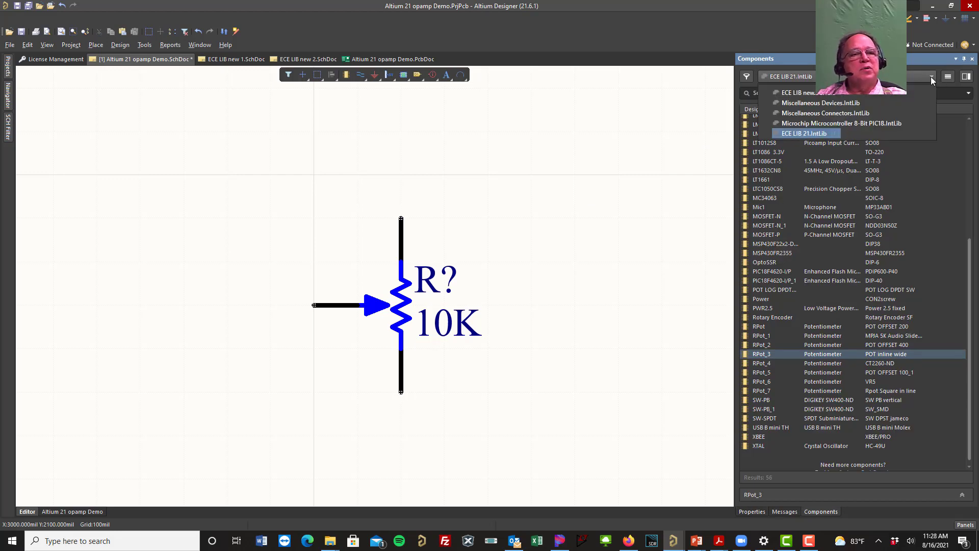
{"action": "left_click", "coordinate": [840, 103]}
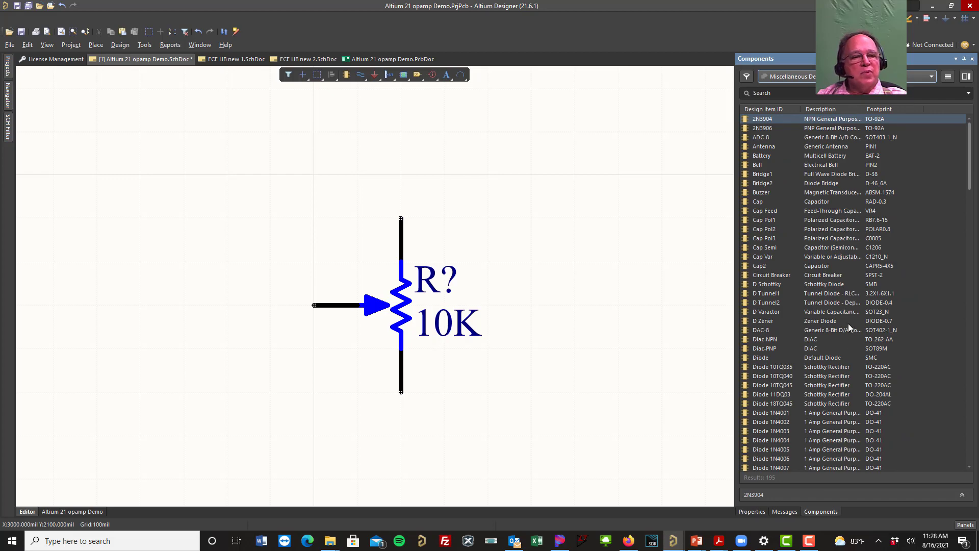
Step: Find the RPot potentiometer in the library and place one beside the 10K potentiometer, at about X 2600 mil, Y 1800 mil
{"action": "scroll", "coordinate": [849, 325], "scroll_direction": "down", "scroll_amount": 20}
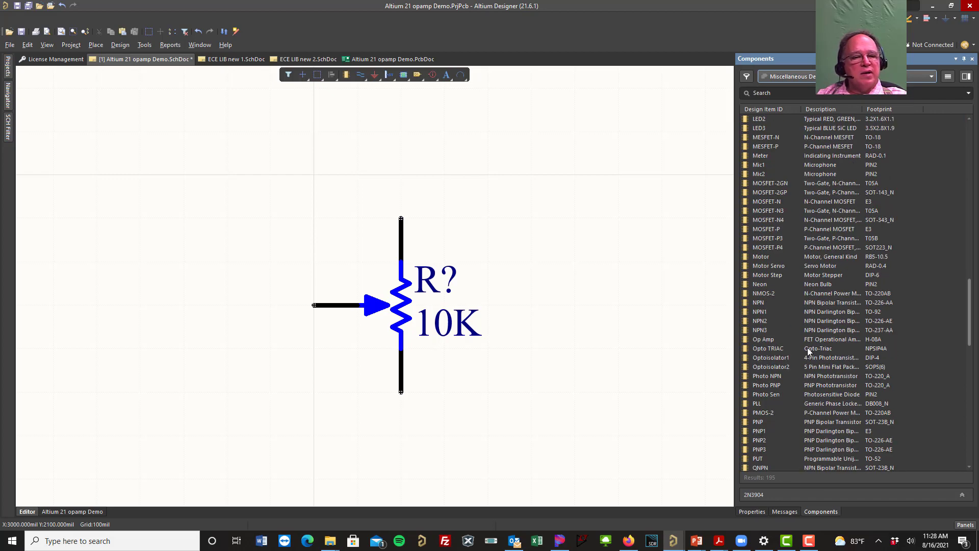
{"action": "scroll", "coordinate": [807, 347], "scroll_direction": "down", "scroll_amount": 2}
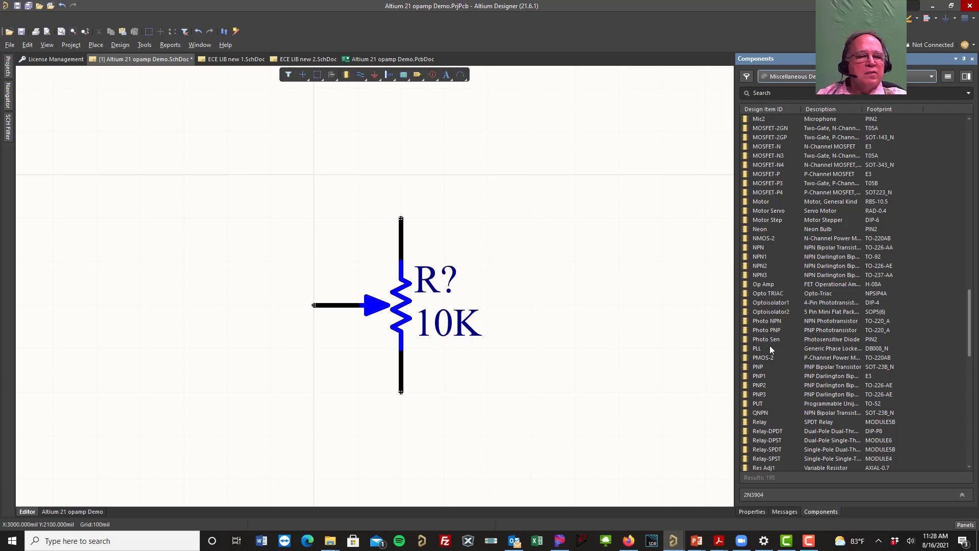
{"action": "scroll", "coordinate": [773, 430], "scroll_direction": "down", "scroll_amount": 5}
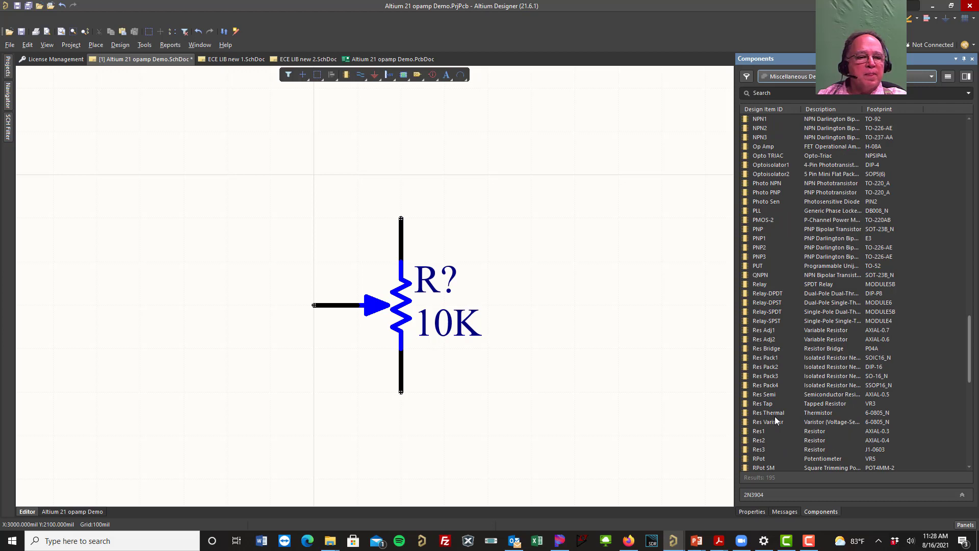
{"action": "scroll", "coordinate": [776, 421], "scroll_direction": "down", "scroll_amount": 1}
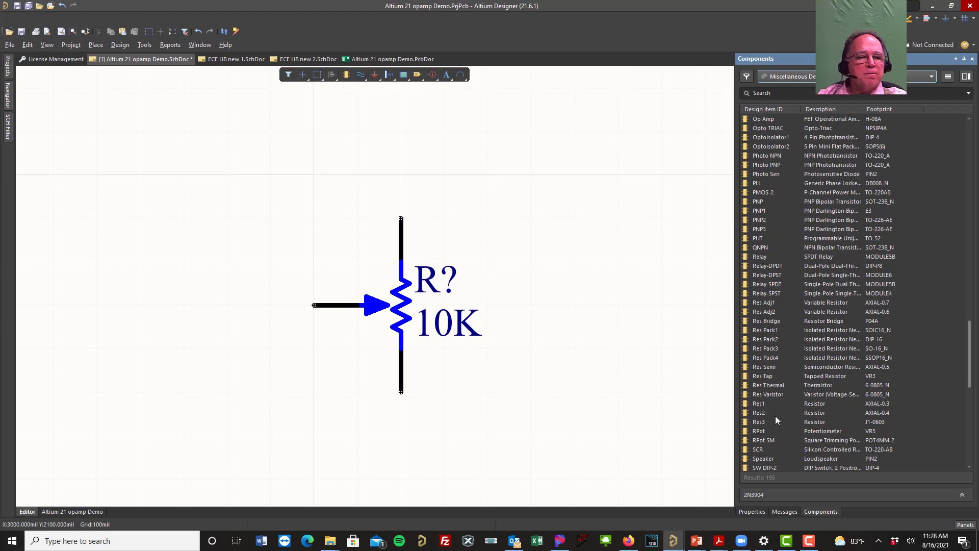
{"action": "left_click", "coordinate": [756, 444]}
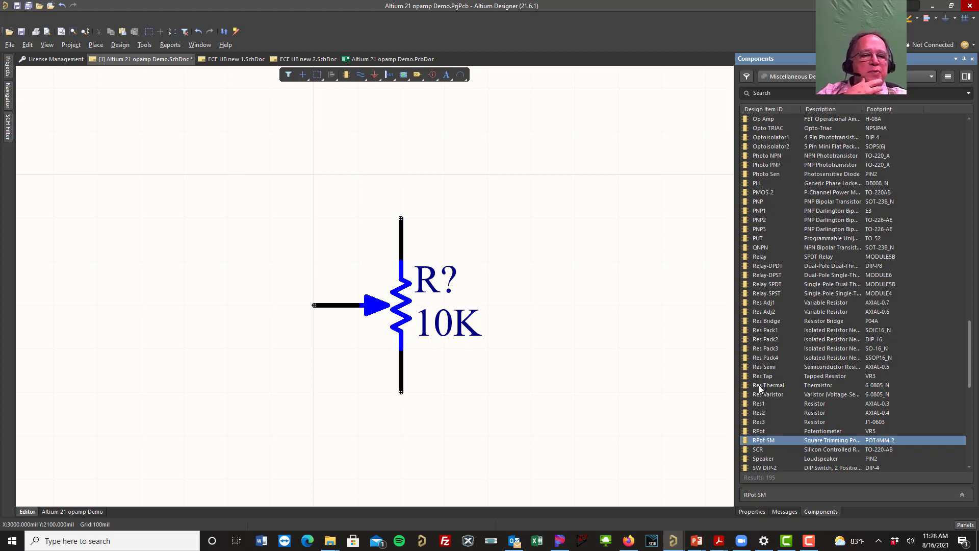
{"action": "left_click", "coordinate": [755, 304]}
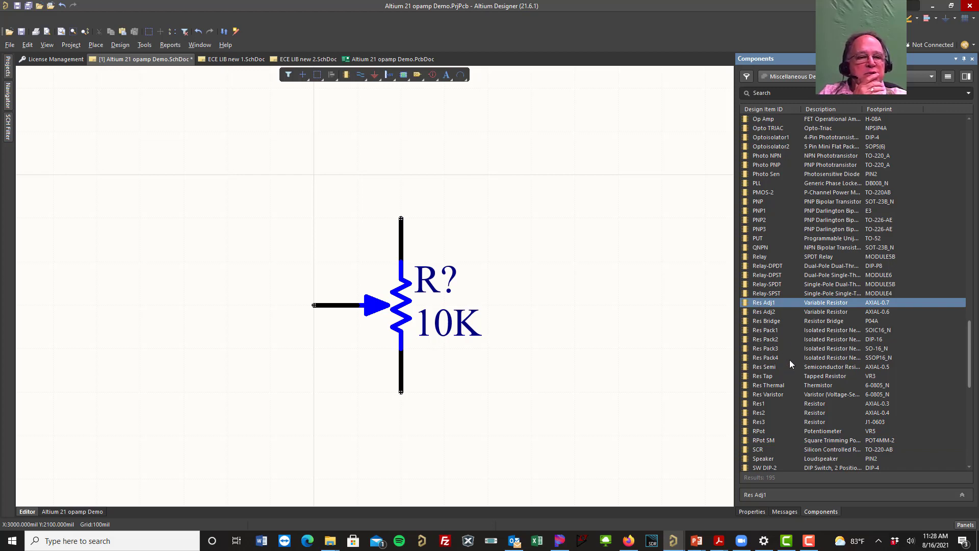
{"action": "scroll", "coordinate": [794, 363], "scroll_direction": "down", "scroll_amount": 1}
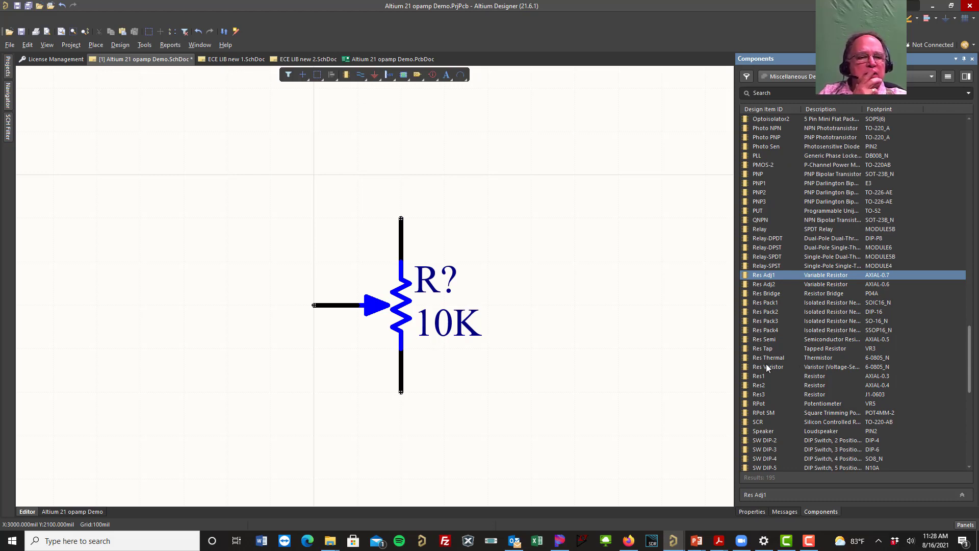
{"action": "double_click", "coordinate": [757, 403]}
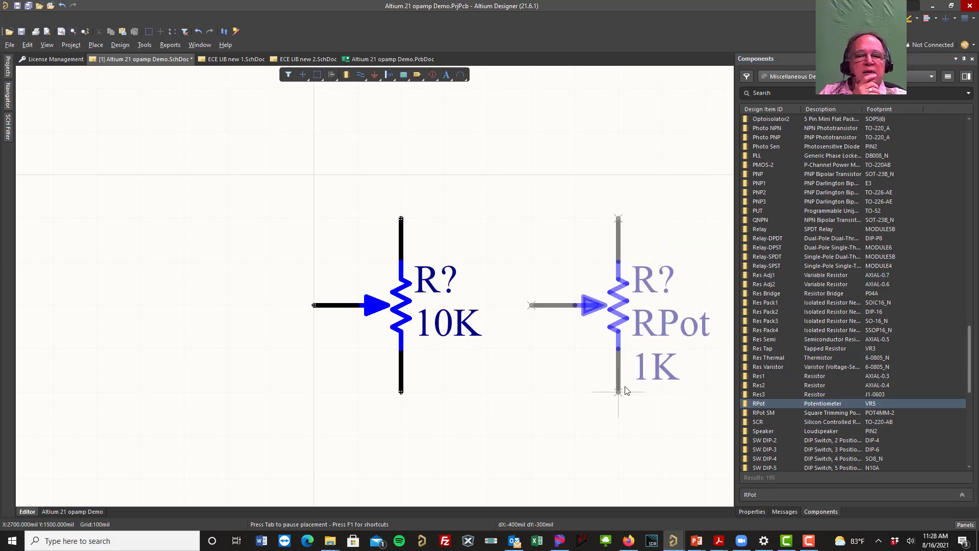
{"action": "left_click", "coordinate": [627, 390]}
{"action": "key", "text": "Escape"}
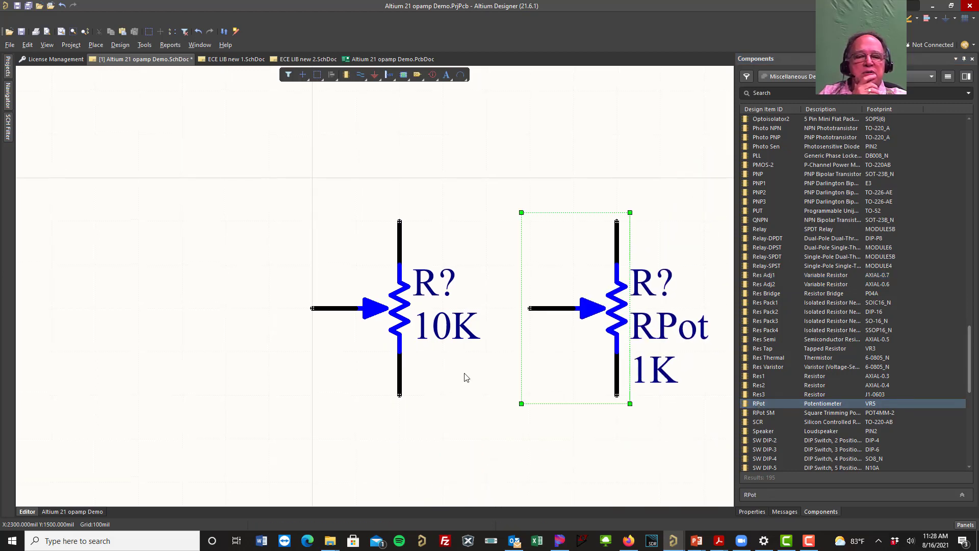
Step: Examine the properties of the newly placed RPot potentiometer, including its footprint preview, source library and value
{"action": "scroll", "coordinate": [429, 332], "scroll_direction": "right", "scroll_amount": 3, "text": "shift"}
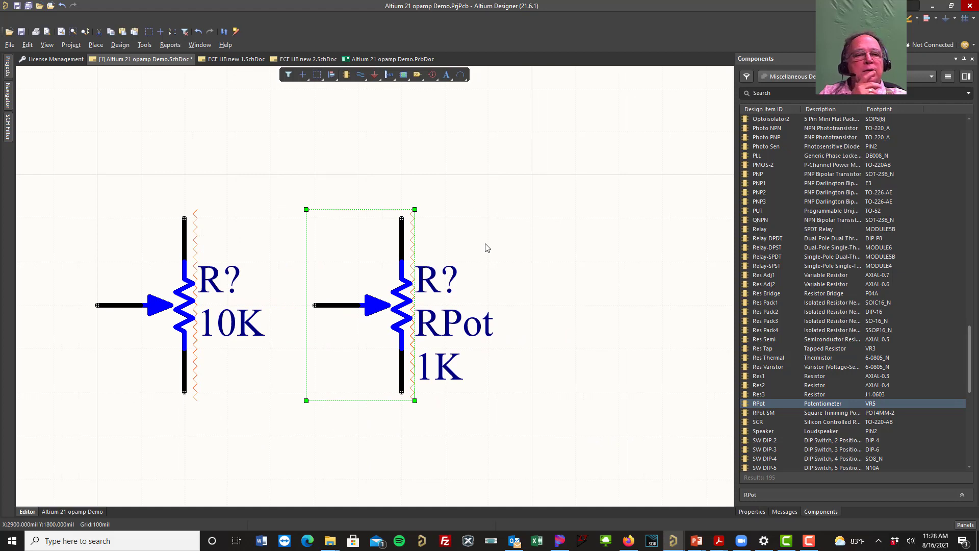
{"action": "right_click", "coordinate": [390, 250]}
{"action": "left_click", "coordinate": [421, 466]}
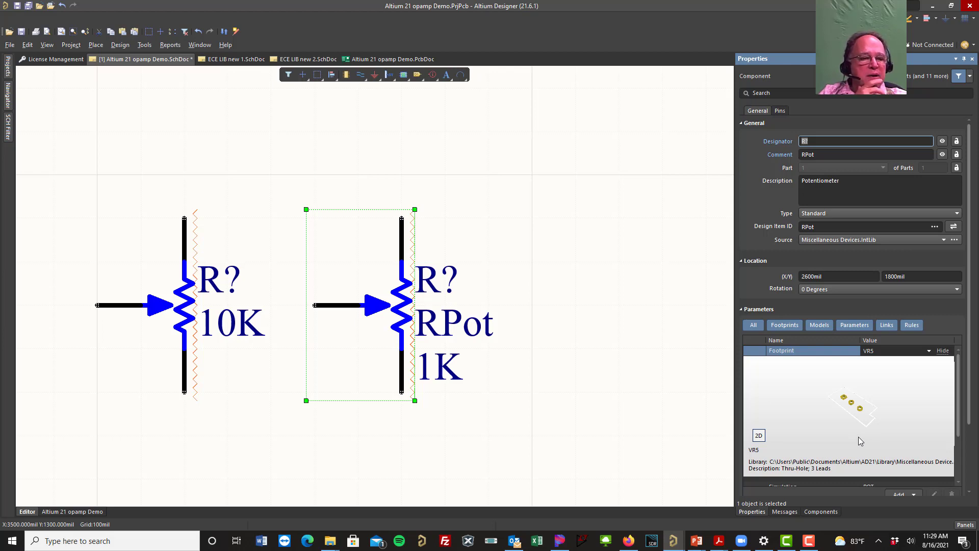
{"action": "scroll", "coordinate": [859, 437], "scroll_direction": "down", "scroll_amount": 4}
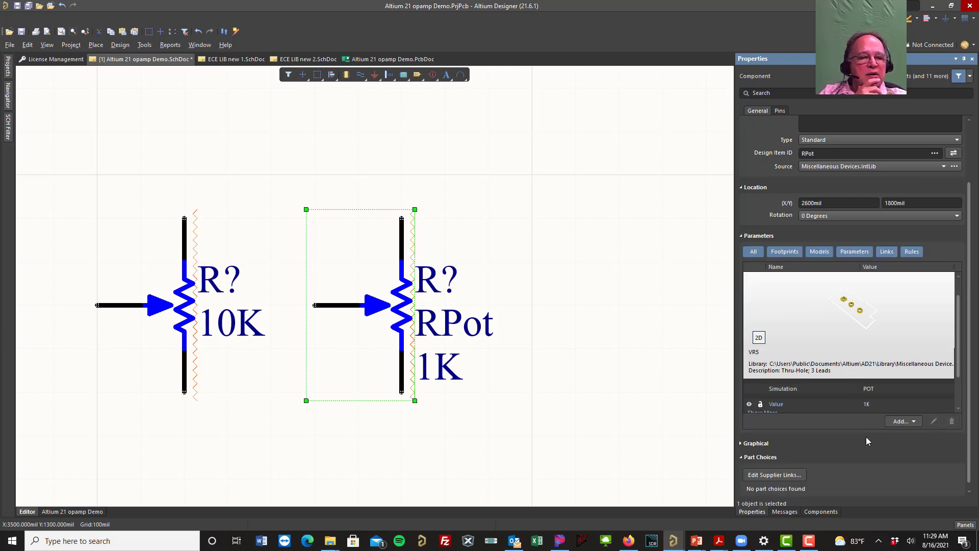
{"action": "scroll", "coordinate": [873, 420], "scroll_direction": "up", "scroll_amount": 3}
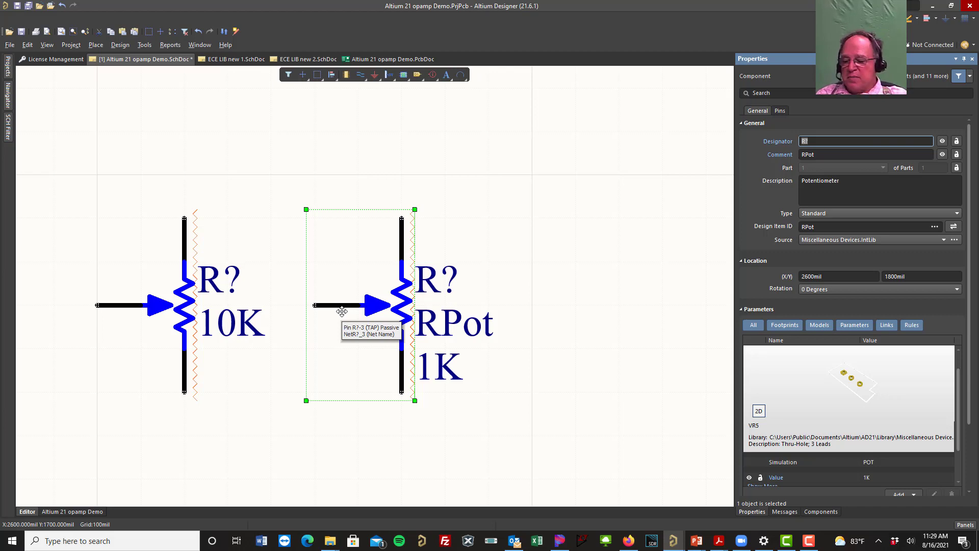
{"action": "left_click", "coordinate": [548, 232]}
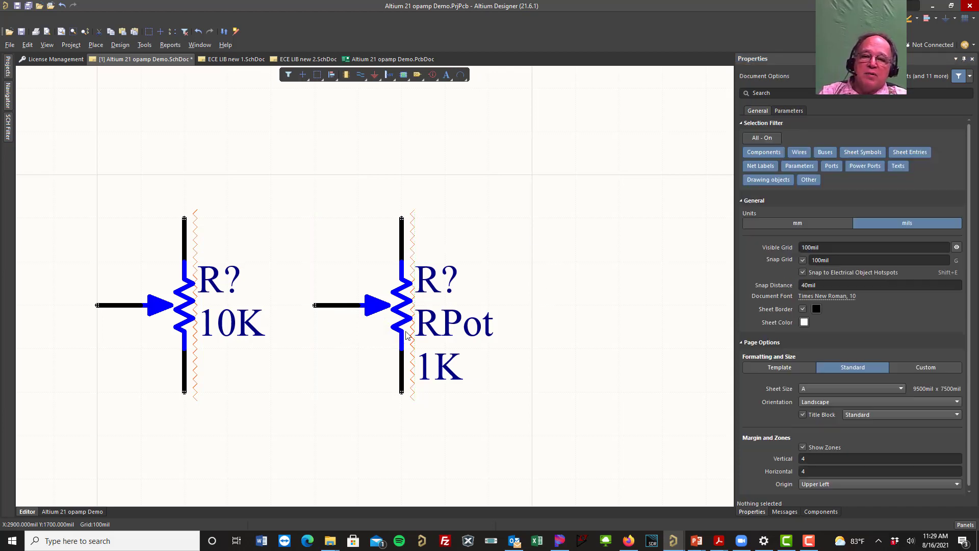
{"action": "left_click", "coordinate": [389, 309]}
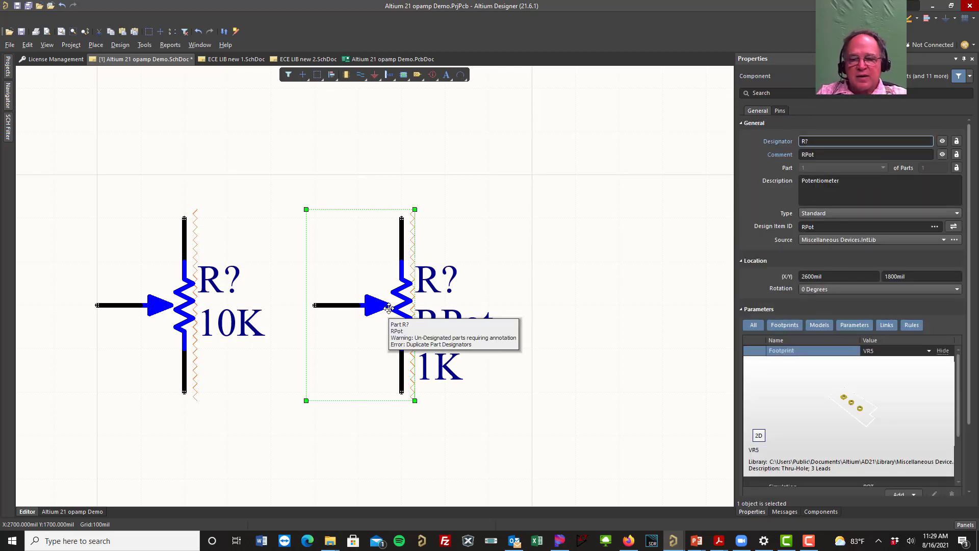
Step: Delete the selected RPot potentiometer and switch the component list's library to ECE LIB 21.IntLib
{"action": "key", "text": "Delete"}
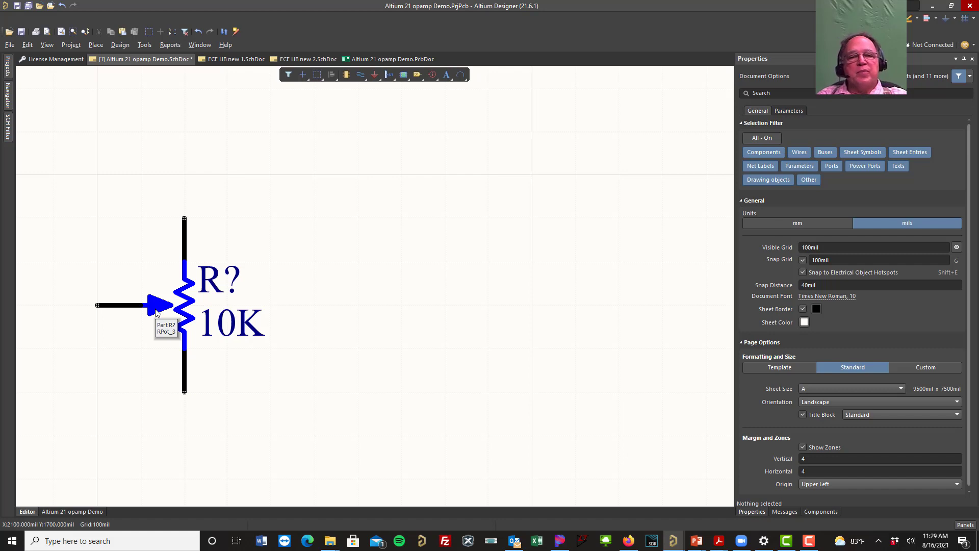
{"action": "left_click", "coordinate": [957, 59]}
{"action": "left_click", "coordinate": [941, 95]}
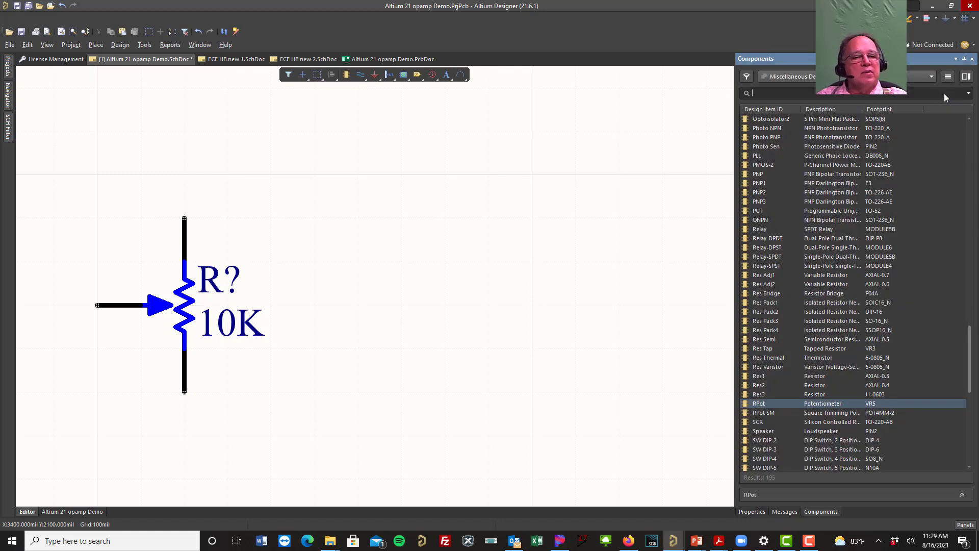
{"action": "scroll", "coordinate": [850, 304], "scroll_direction": "down", "scroll_amount": 1}
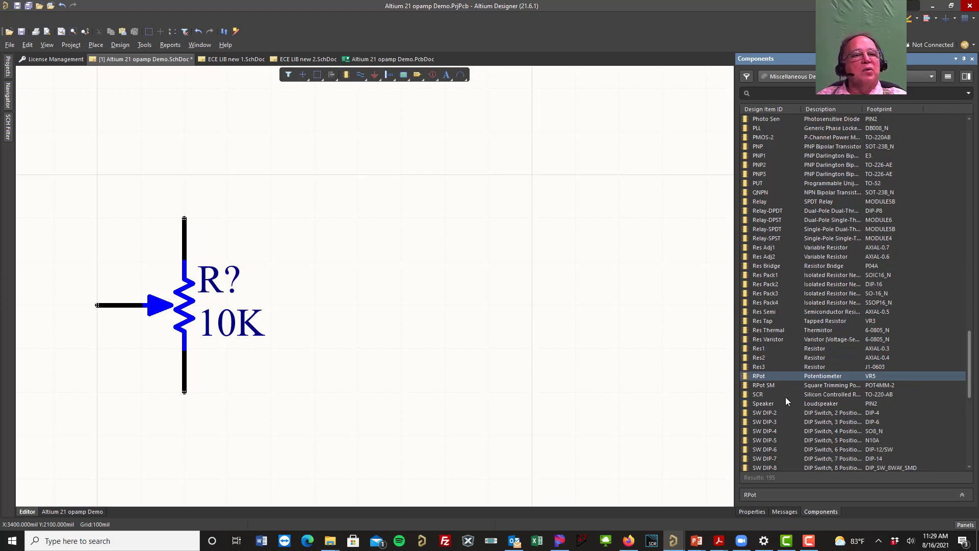
{"action": "left_click", "coordinate": [932, 74]}
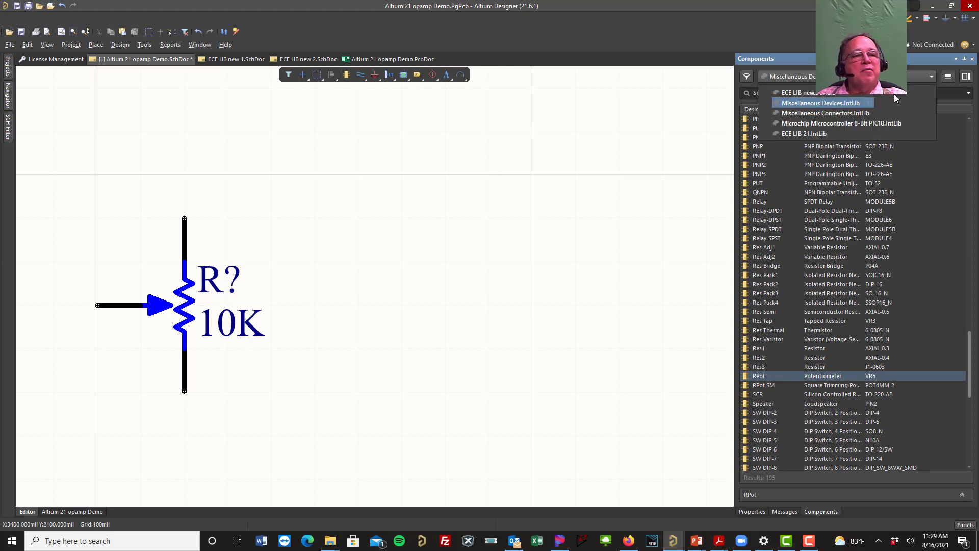
{"action": "left_click", "coordinate": [822, 134]}
{"action": "scroll", "coordinate": [845, 292], "scroll_direction": "down", "scroll_amount": 3}
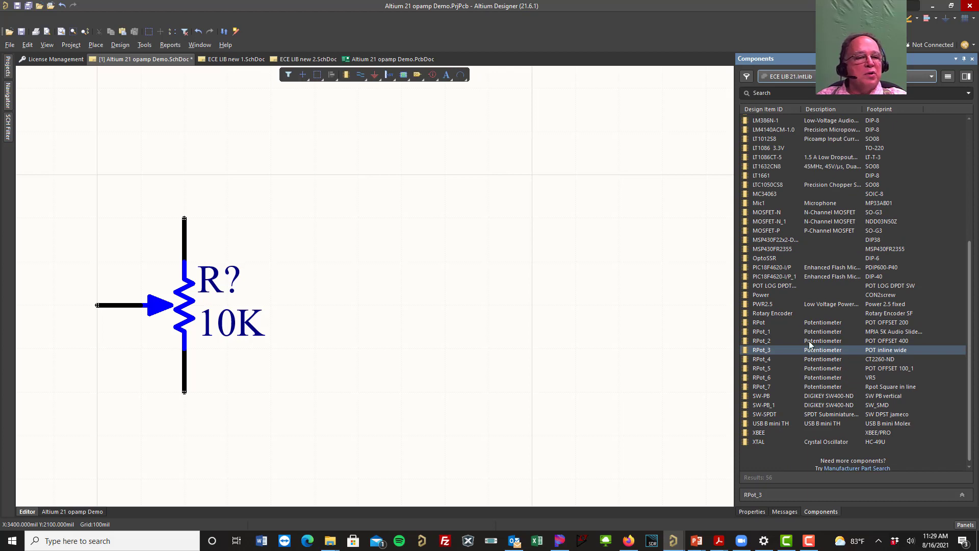
Step: Place an RPot_5 potentiometer from ECE LIB 21 beside the existing 10K potentiometer, at about X 2700 mil, Y 1800 mil
{"action": "left_click", "coordinate": [830, 359]}
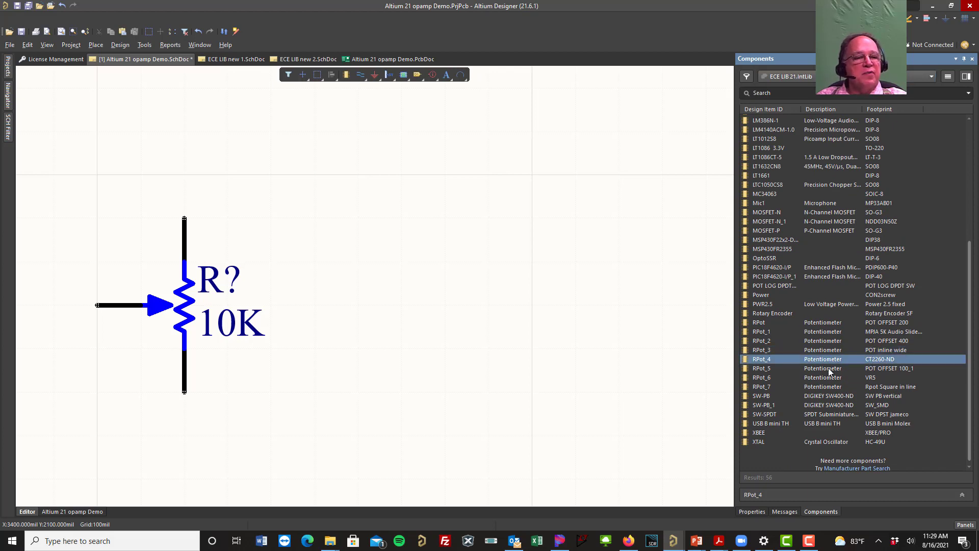
{"action": "left_click", "coordinate": [828, 369]}
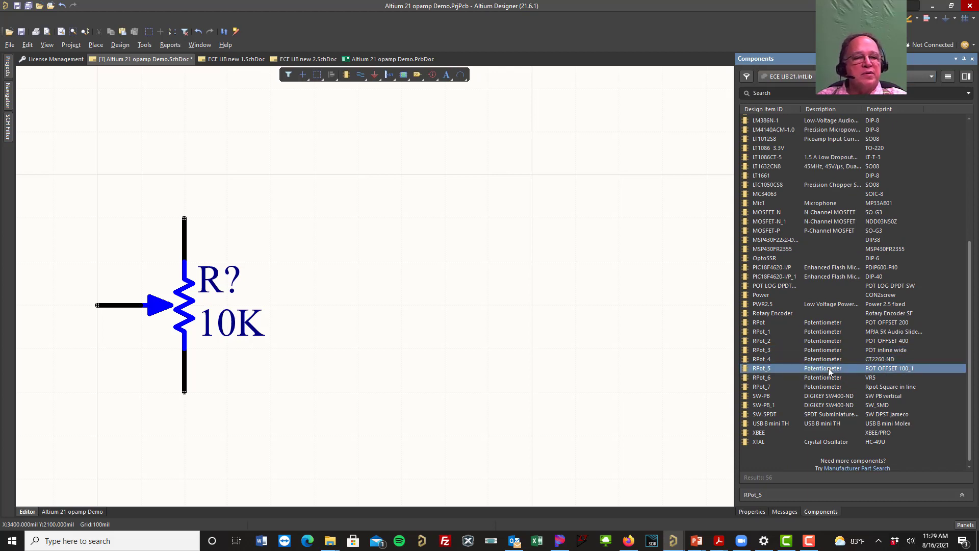
{"action": "double_click", "coordinate": [813, 370]}
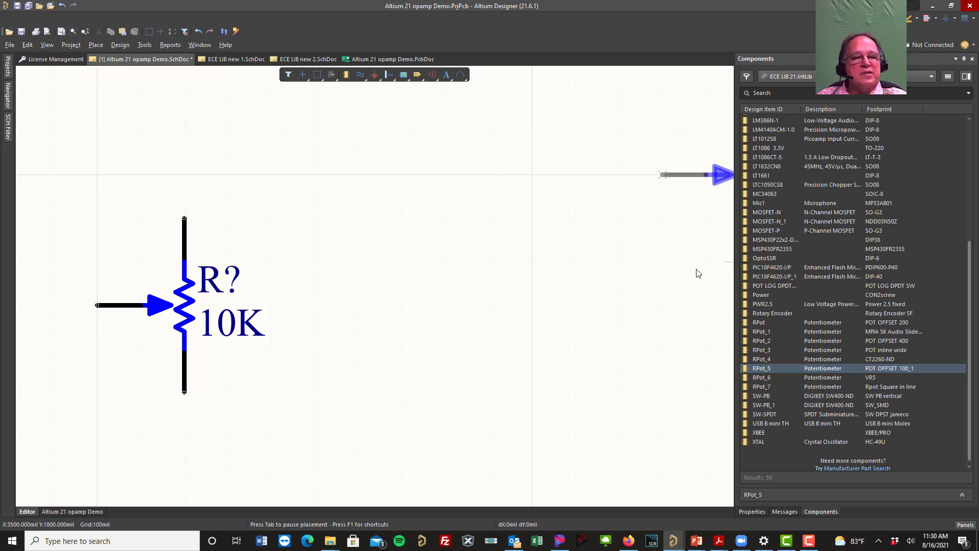
{"action": "left_click", "coordinate": [436, 389]}
{"action": "key", "text": "Escape"}
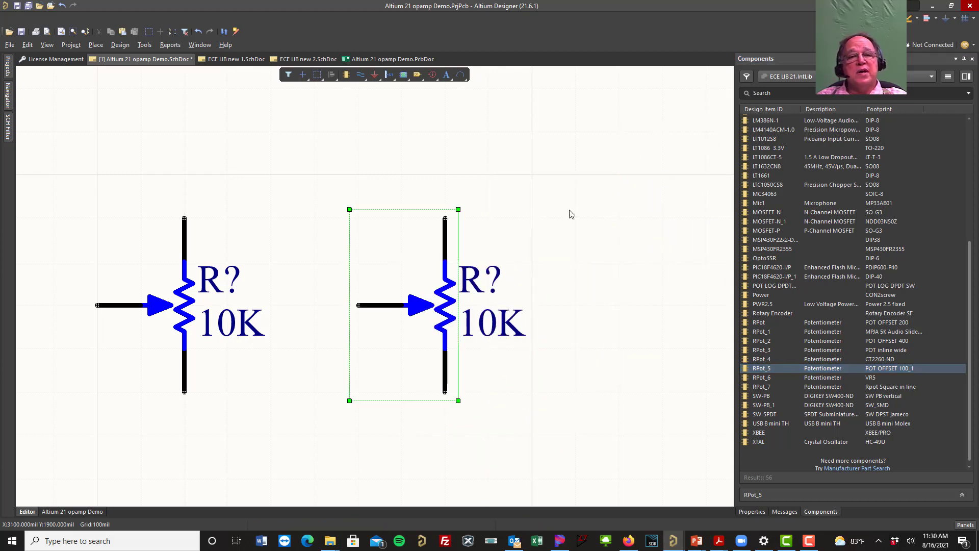
Step: Examine the footprint preview in the RPot_5 potentiometer's properties and compare it with that of the RPot_3 potentiometer
{"action": "right_click", "coordinate": [411, 267]}
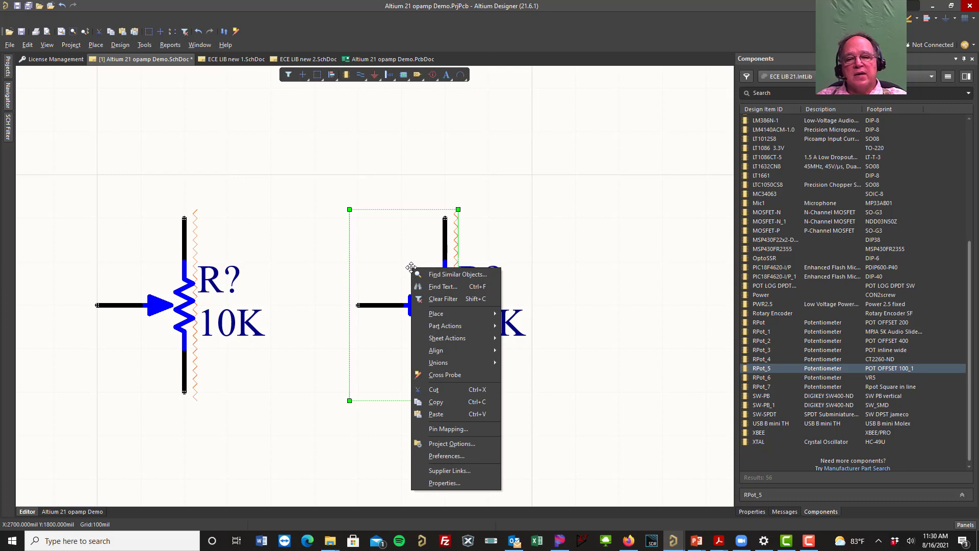
{"action": "left_click", "coordinate": [449, 484]}
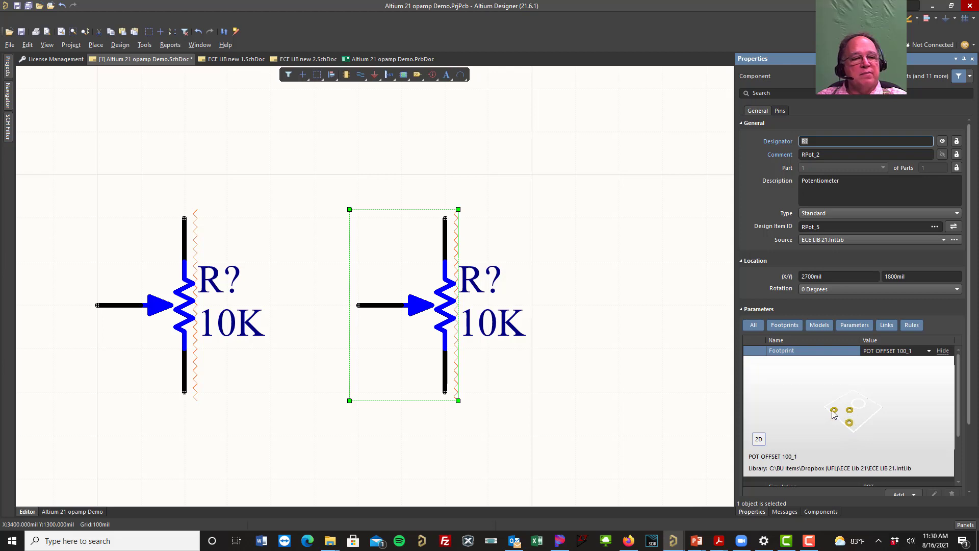
{"action": "left_click", "coordinate": [181, 295]}
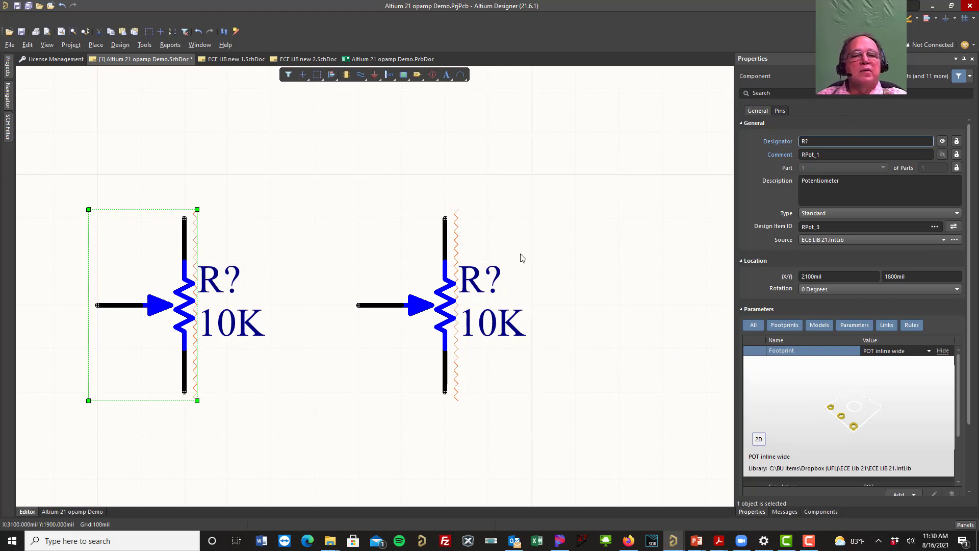
Step: Place an RPot_7 potentiometer at about X 3100 mil, Y 1800 mil and examine its footprint preview in the properties
{"action": "left_click", "coordinate": [955, 59]}
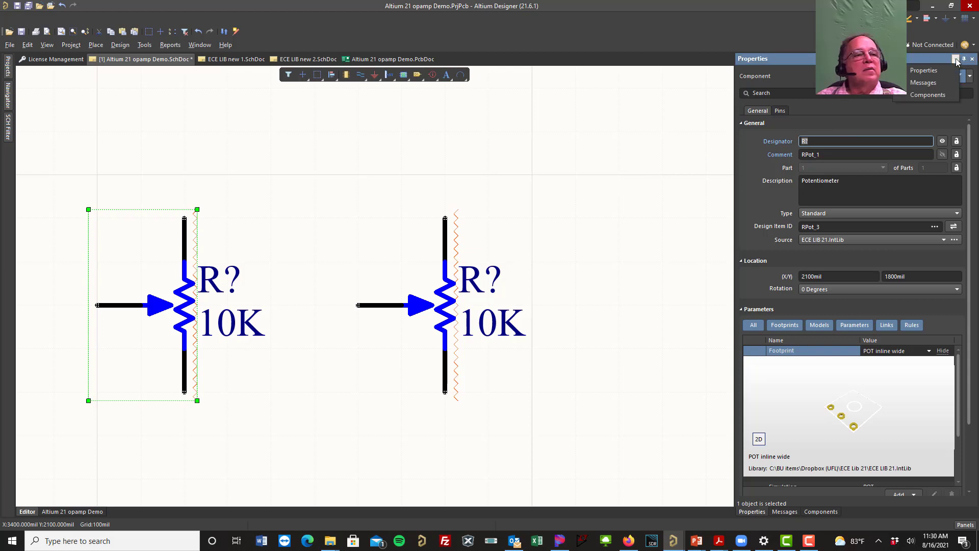
{"action": "left_click", "coordinate": [940, 98]}
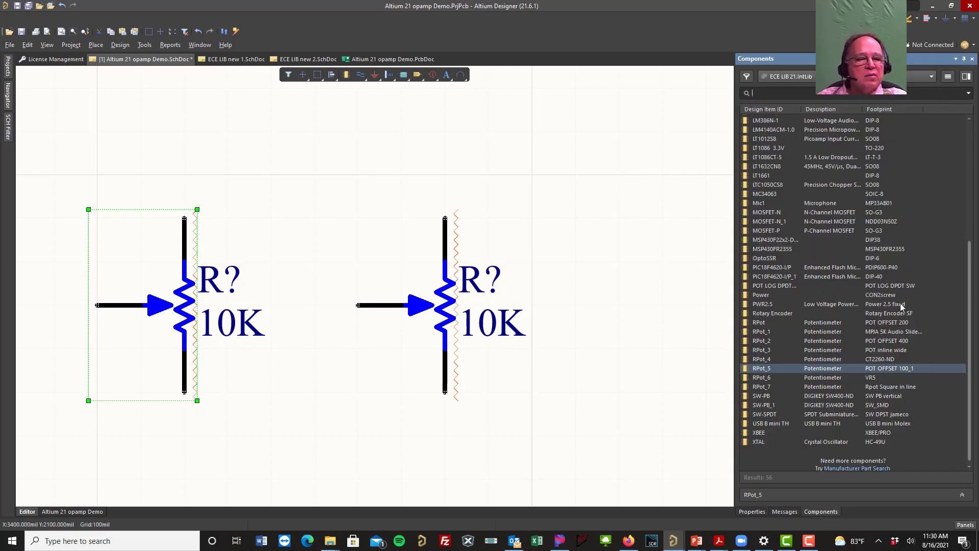
{"action": "left_click", "coordinate": [825, 388]}
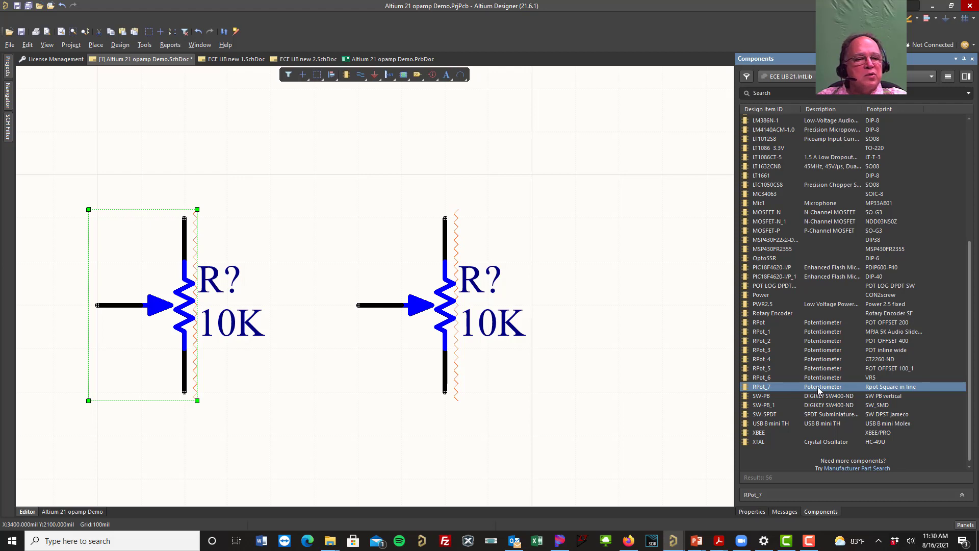
{"action": "left_click_drag", "start_coordinate": [818, 387], "coordinate": [636, 382]}
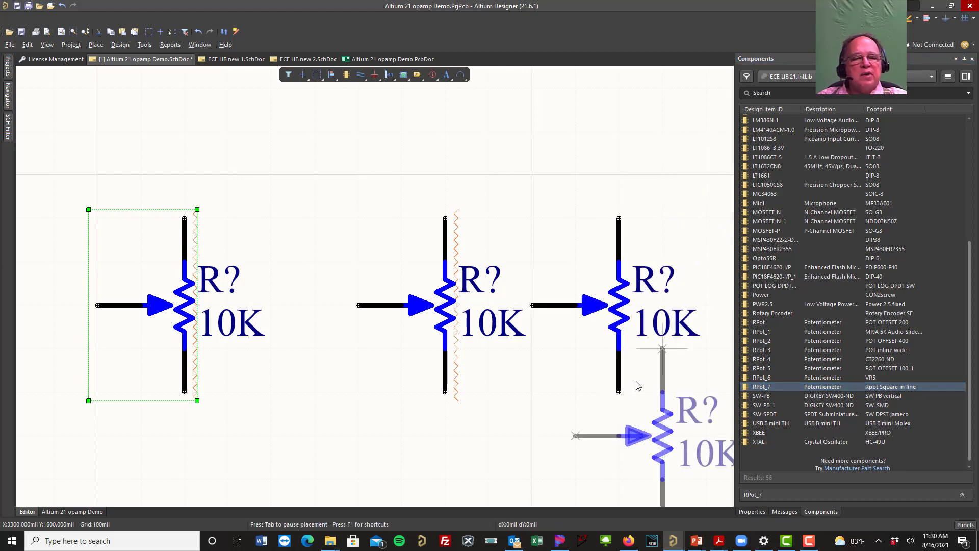
{"action": "right_click", "coordinate": [656, 345]}
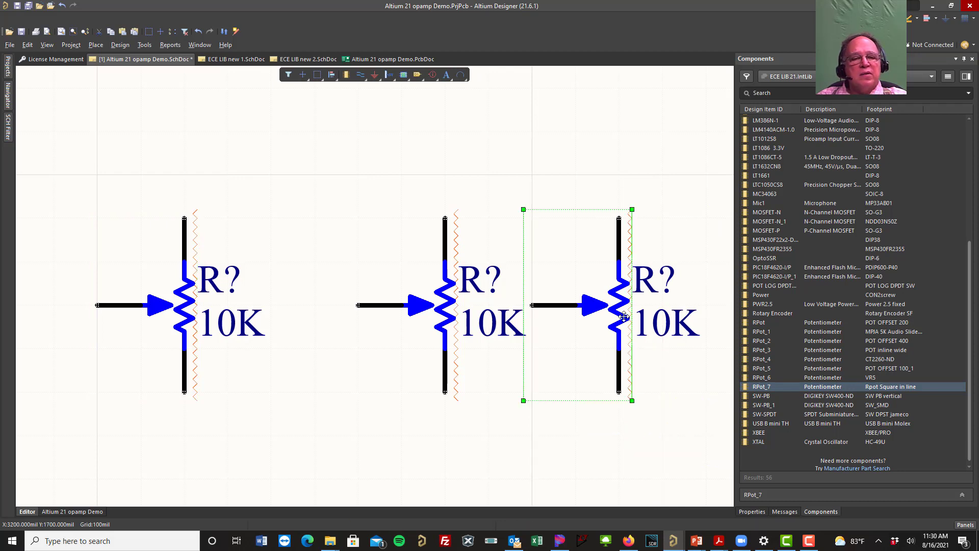
{"action": "right_click", "coordinate": [624, 318]}
{"action": "left_click", "coordinate": [656, 310]}
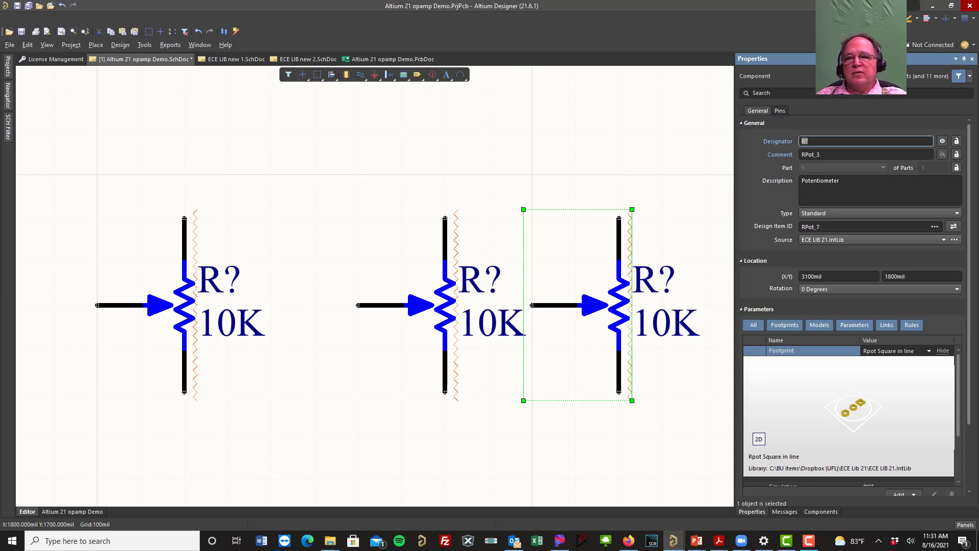
Step: Delete all three 10K potentiometers from the schematic and return to the whole op-amp circuit
{"action": "left_click_drag", "start_coordinate": [52, 148], "coordinate": [710, 474]}
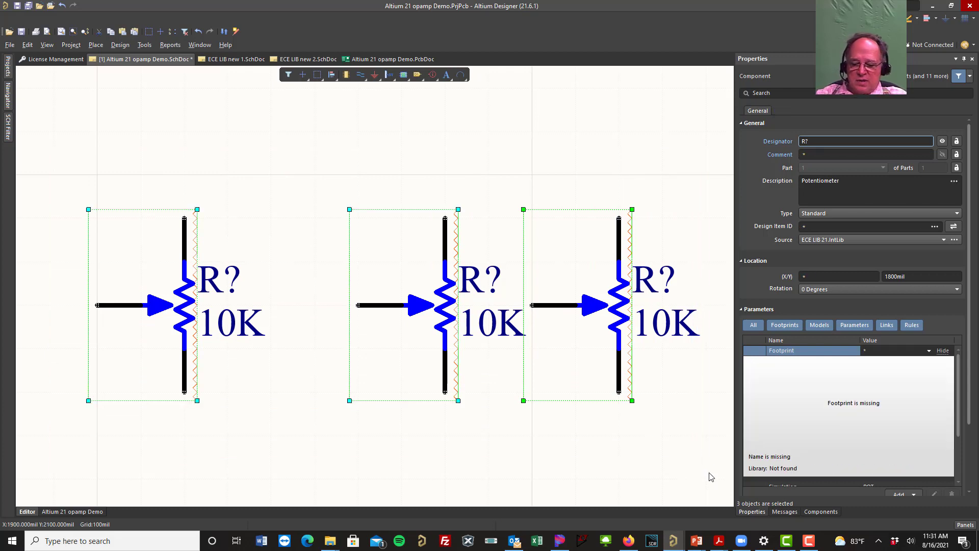
{"action": "key", "text": "Delete"}
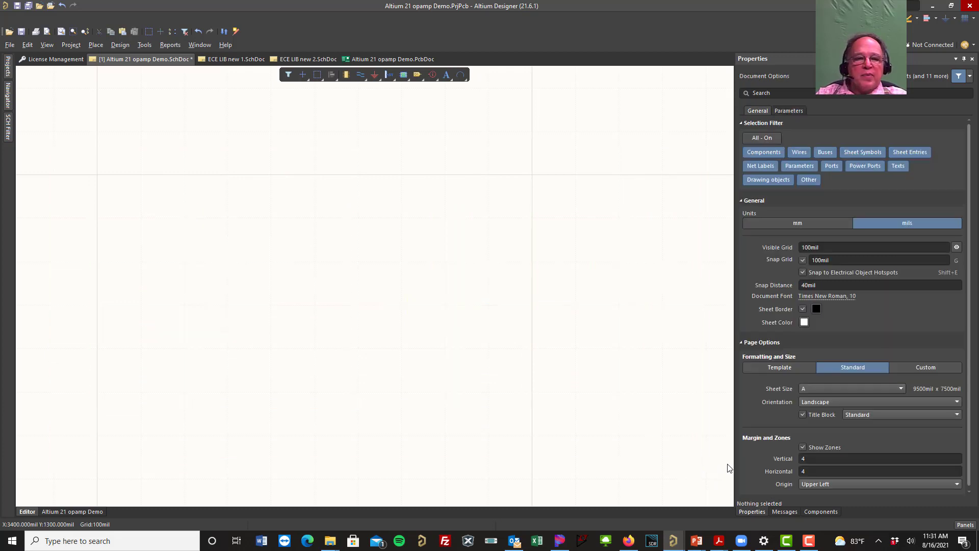
{"action": "left_click", "coordinate": [46, 47]}
{"action": "left_click", "coordinate": [59, 69]}
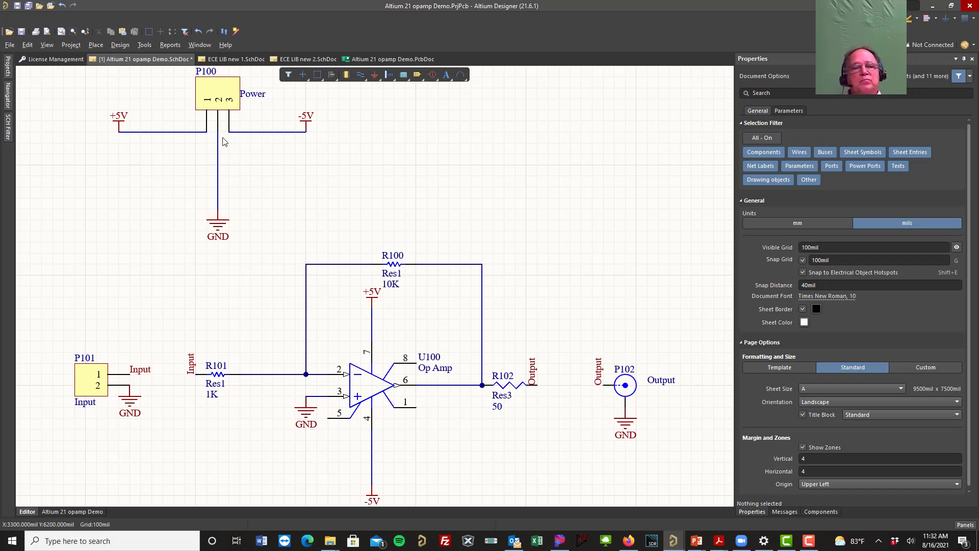
Step: Return to the component list, look through ECE LIB 21, and switch the library to Miscellaneous Devices.IntLib
{"action": "left_click", "coordinate": [955, 59]}
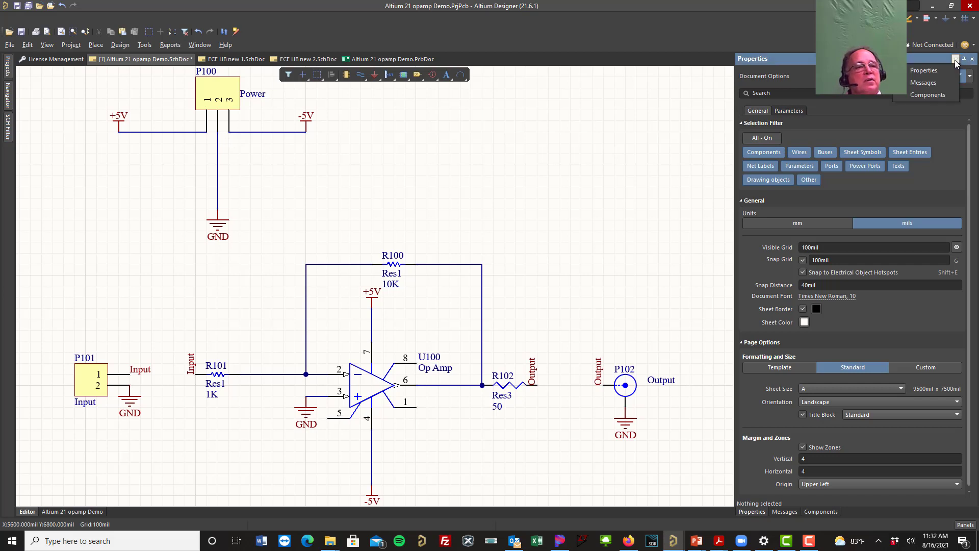
{"action": "left_click", "coordinate": [941, 96]}
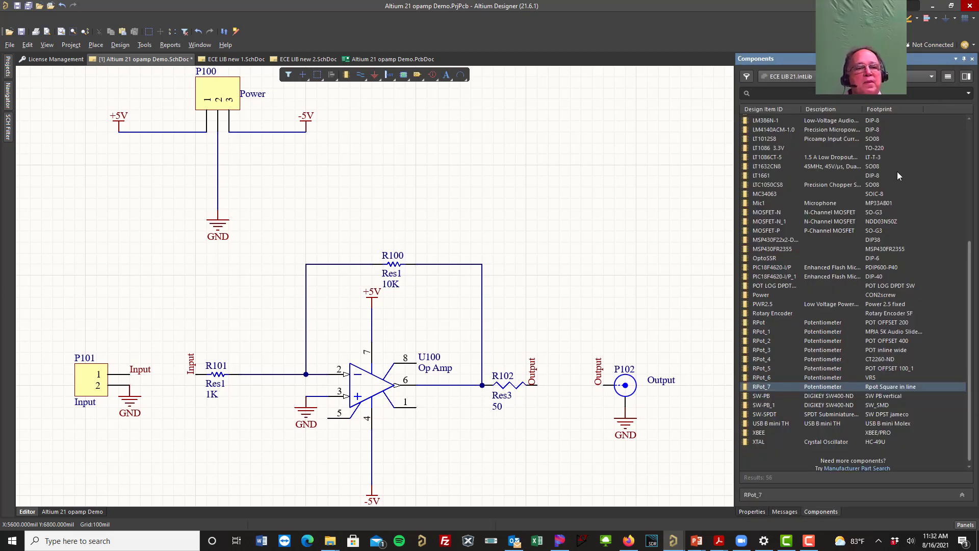
{"action": "scroll", "coordinate": [901, 175], "scroll_direction": "up", "scroll_amount": 2}
{"action": "scroll", "coordinate": [901, 175], "scroll_direction": "up", "scroll_amount": 5}
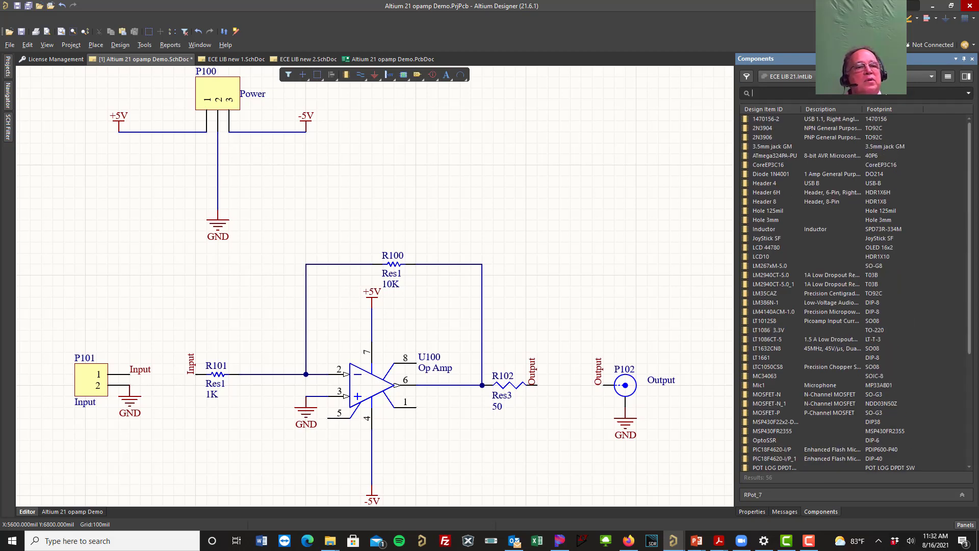
{"action": "left_click", "coordinate": [930, 77]}
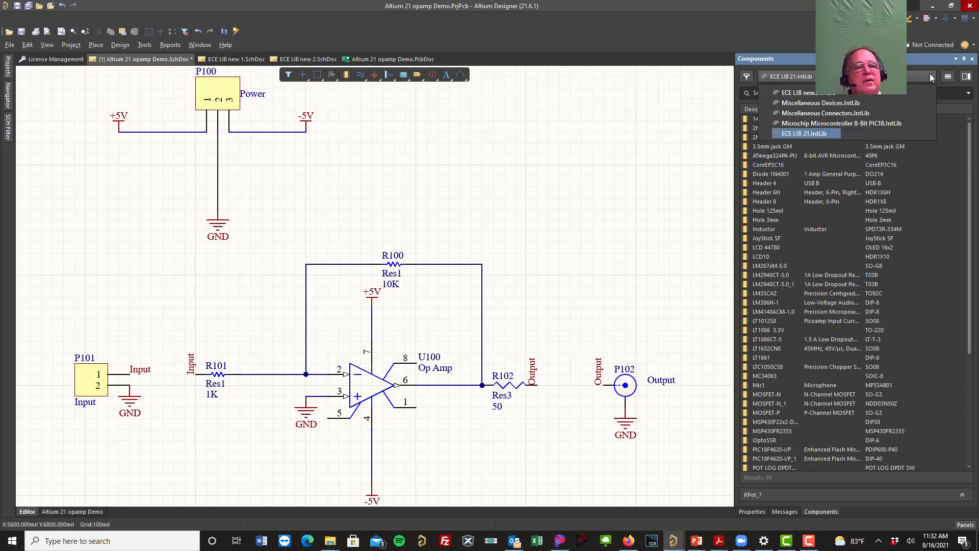
{"action": "left_click", "coordinate": [868, 102]}
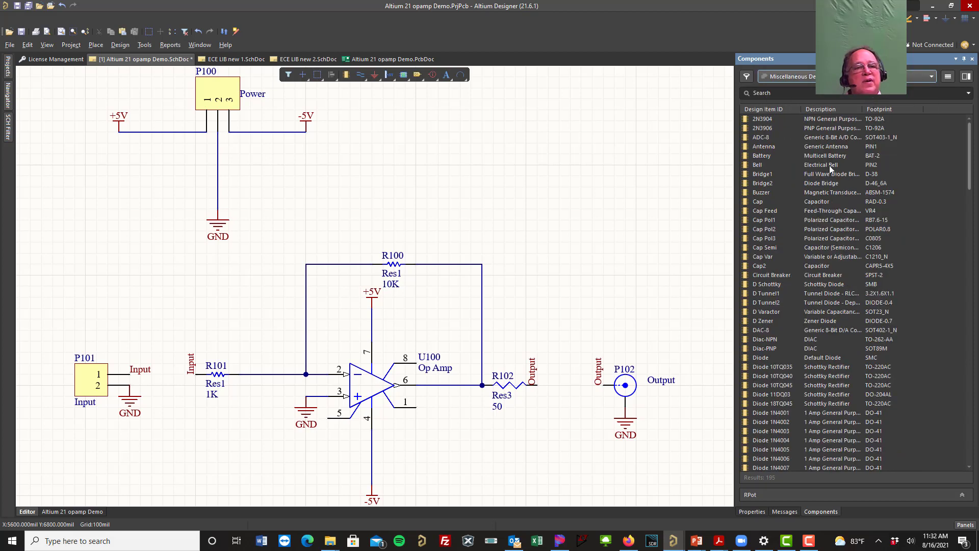
Step: Place one Cap capacitor in the empty area above the op-amp's feedback loop, beside the power connector circuit
{"action": "left_click", "coordinate": [754, 202]}
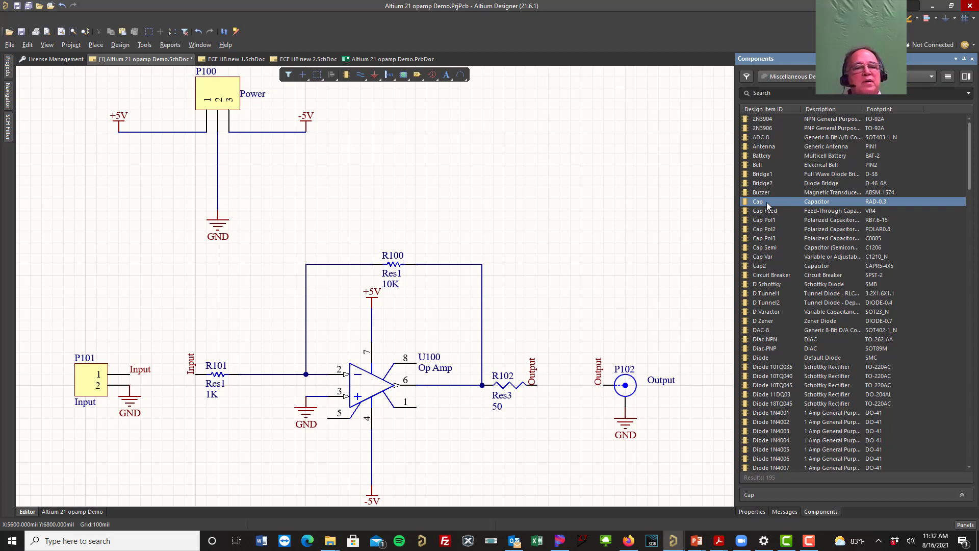
{"action": "double_click", "coordinate": [767, 202]}
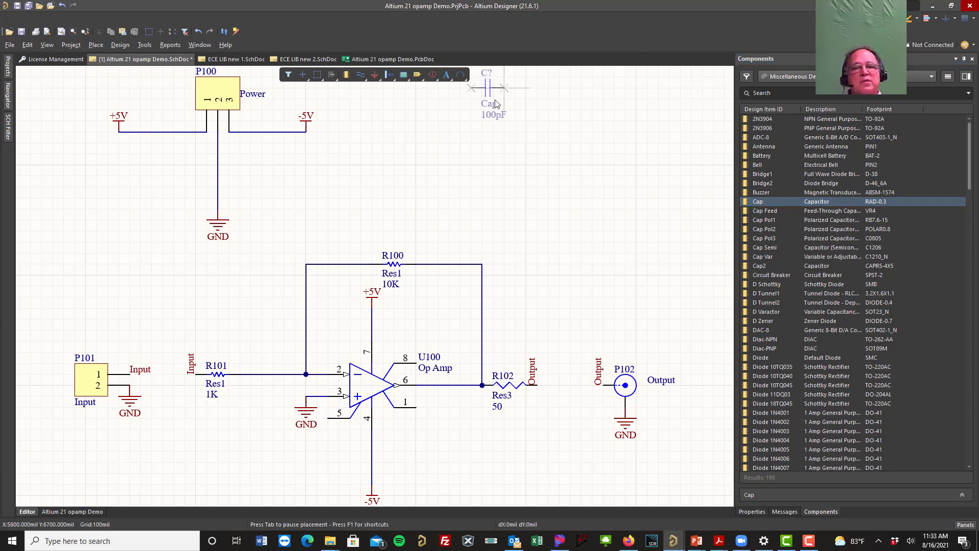
{"action": "left_click", "coordinate": [452, 151]}
{"action": "right_click", "coordinate": [477, 149]}
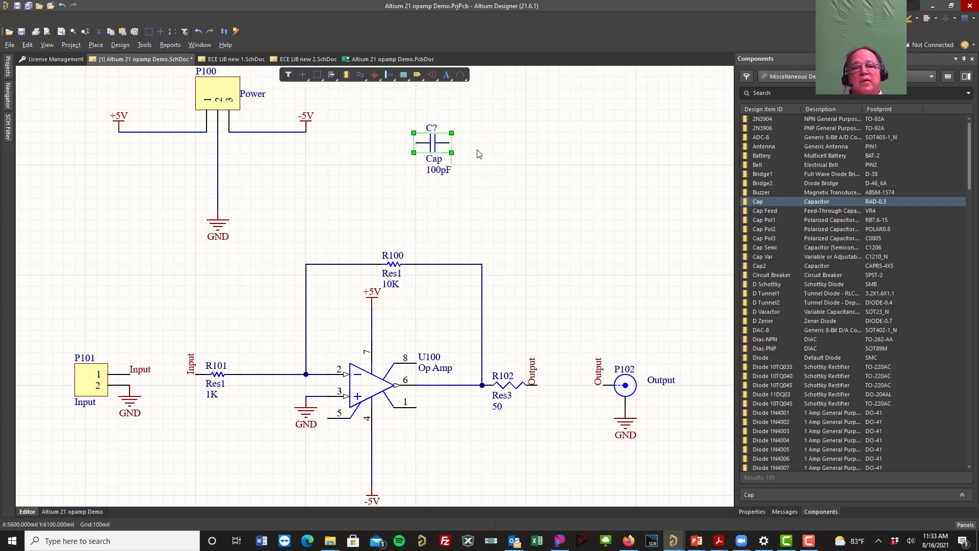
Step: Set the value of the newly placed capacitor to 100nF
{"action": "left_click", "coordinate": [441, 170]}
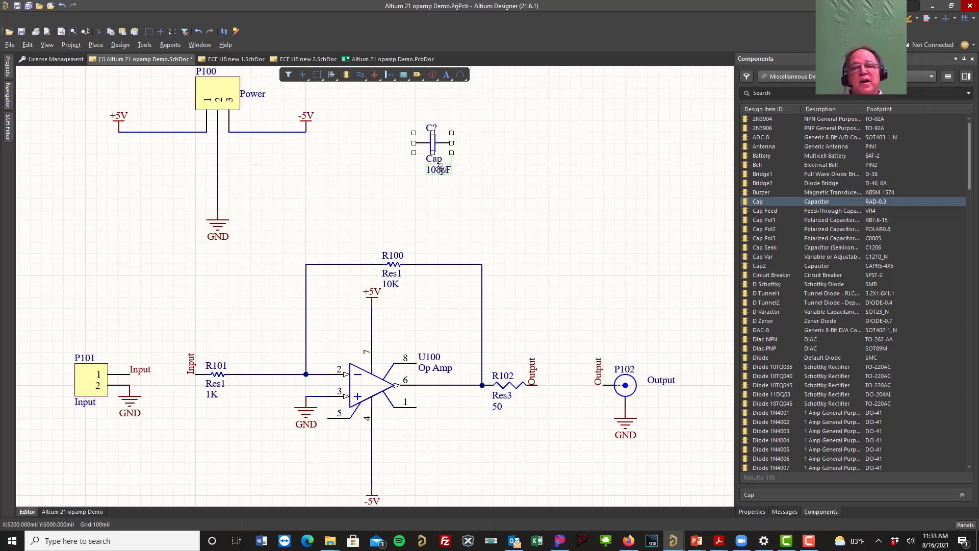
{"action": "left_click", "coordinate": [441, 169]}
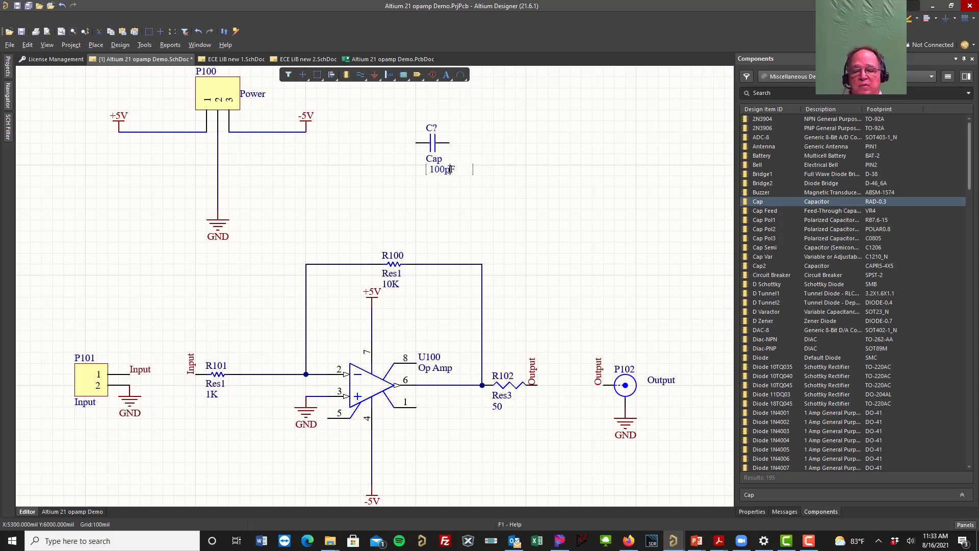
{"action": "key", "text": "BackSpace"}
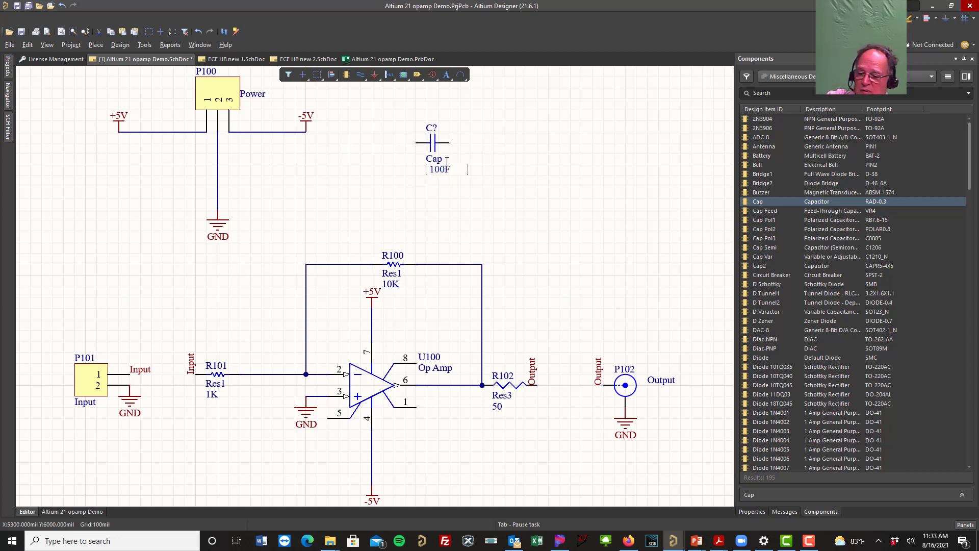
{"action": "key", "text": "Return"}
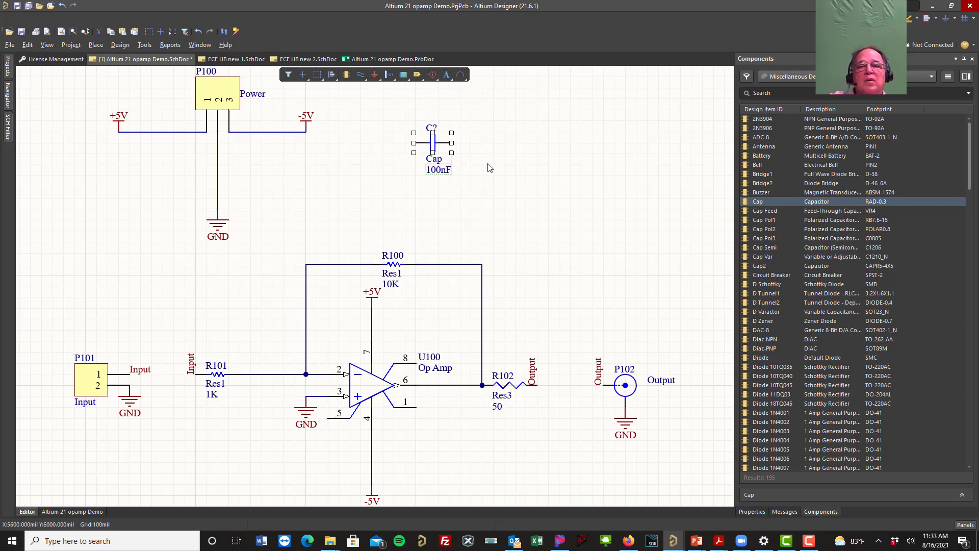
Step: Undo the capacitor's value change and its placement
{"action": "left_click", "coordinate": [489, 167]}
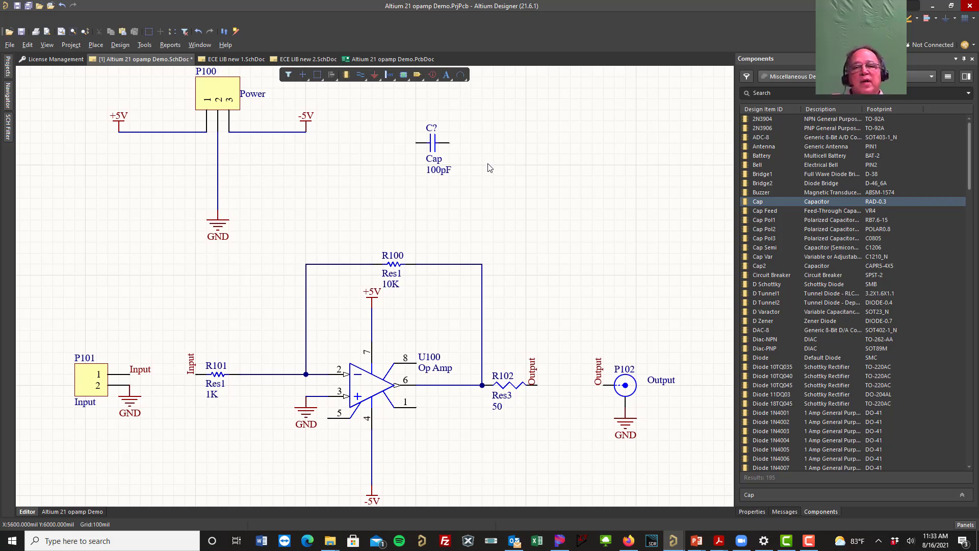
{"action": "key", "text": "ctrl+z"}
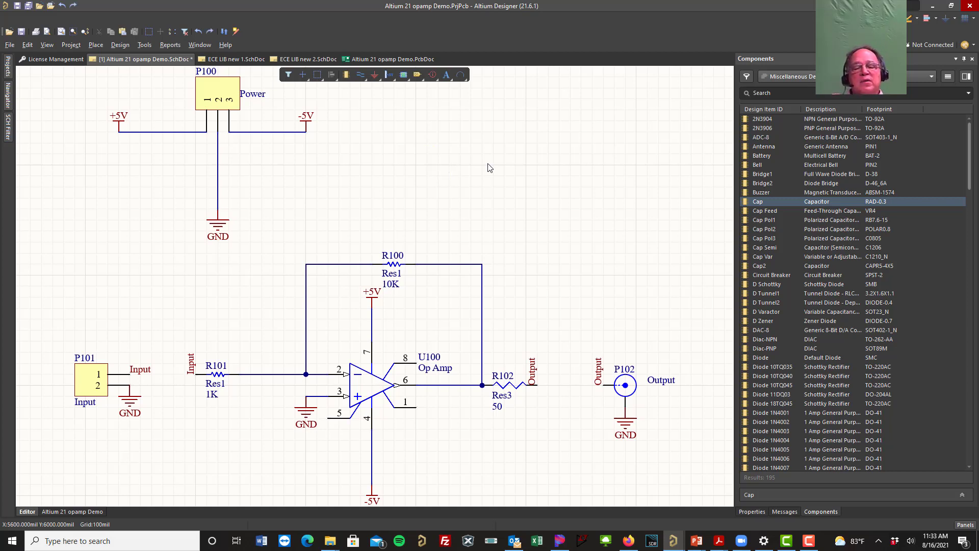
Step: Place two upright Cap capacitors valued 100nF at the power connector, one under the +5V port and one under the -5V port
{"action": "double_click", "coordinate": [789, 202]}
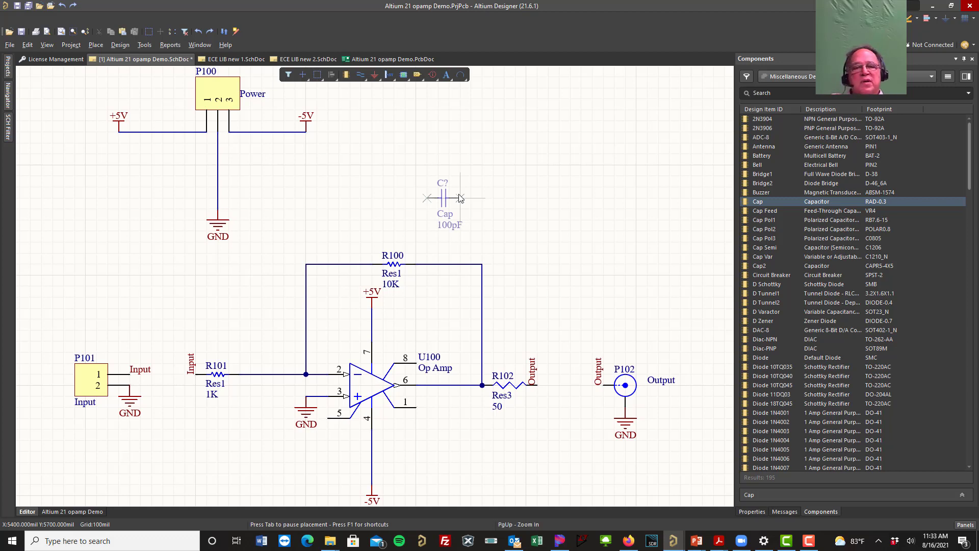
{"action": "key", "text": "Tab"}
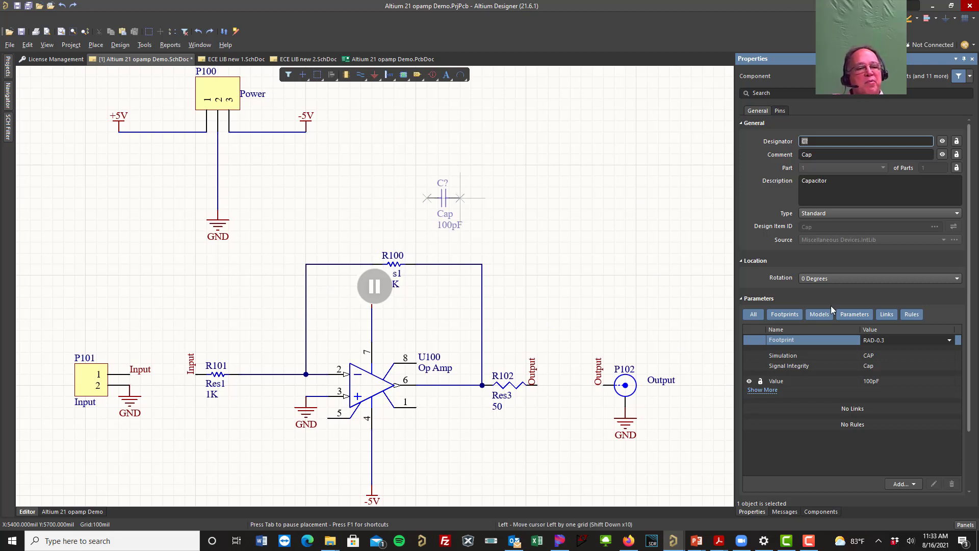
{"action": "left_click", "coordinate": [875, 380]}
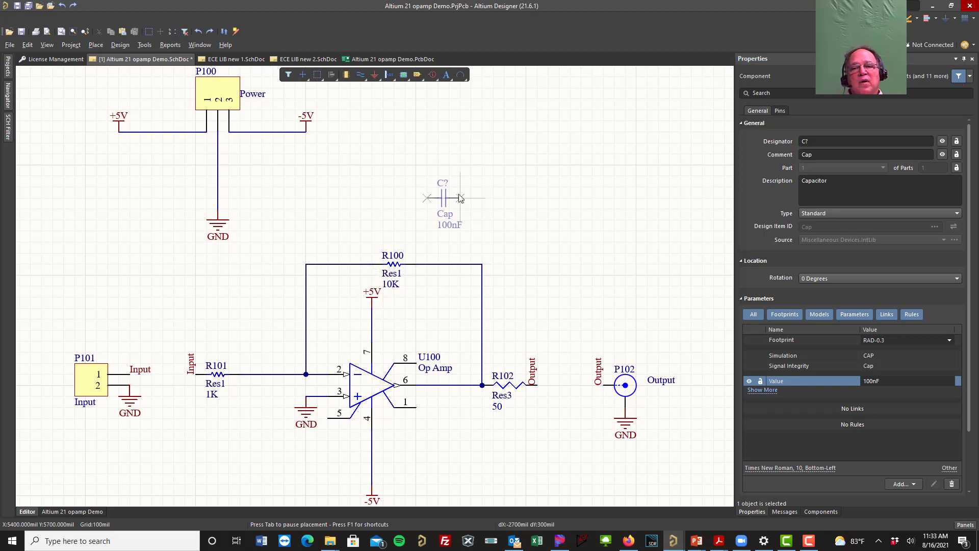
{"action": "key", "text": "space"}
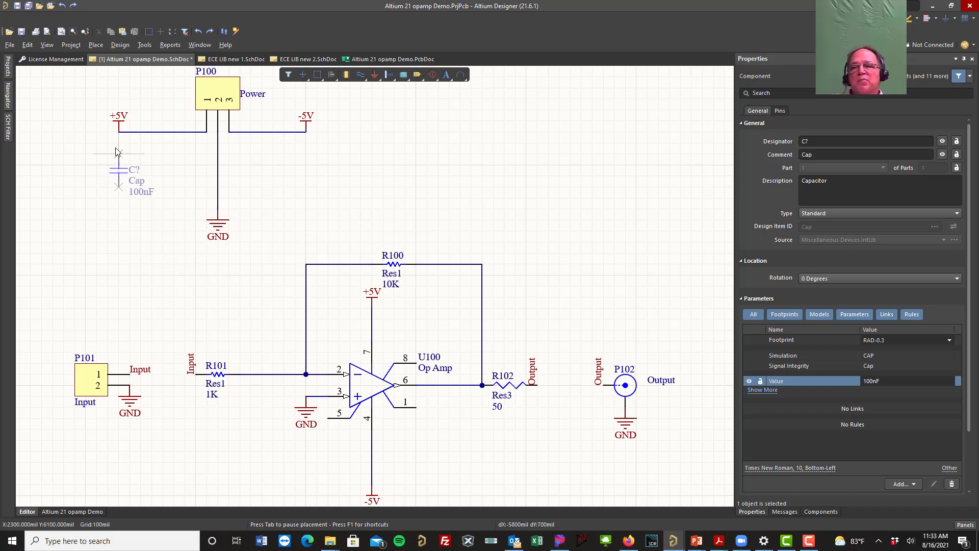
{"action": "left_click", "coordinate": [118, 132]}
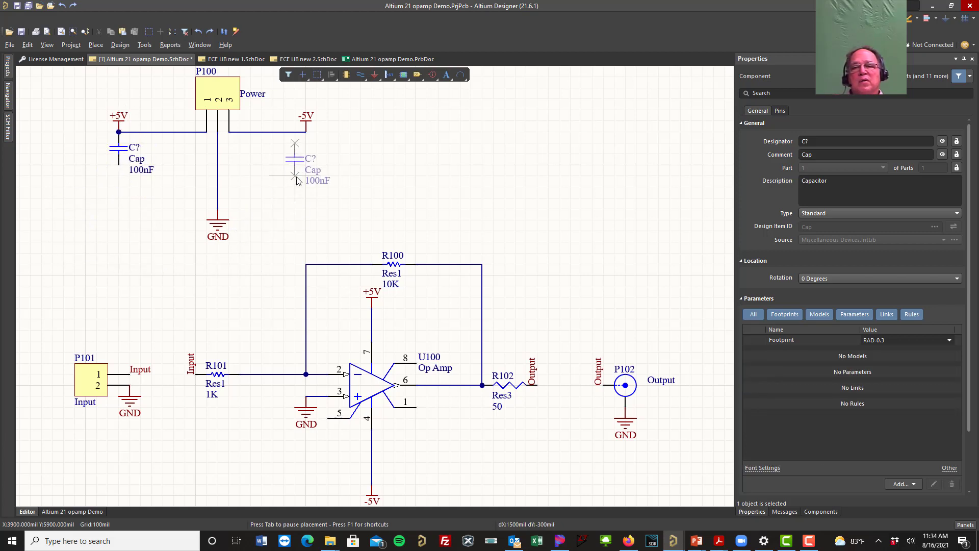
{"action": "left_click", "coordinate": [309, 177]}
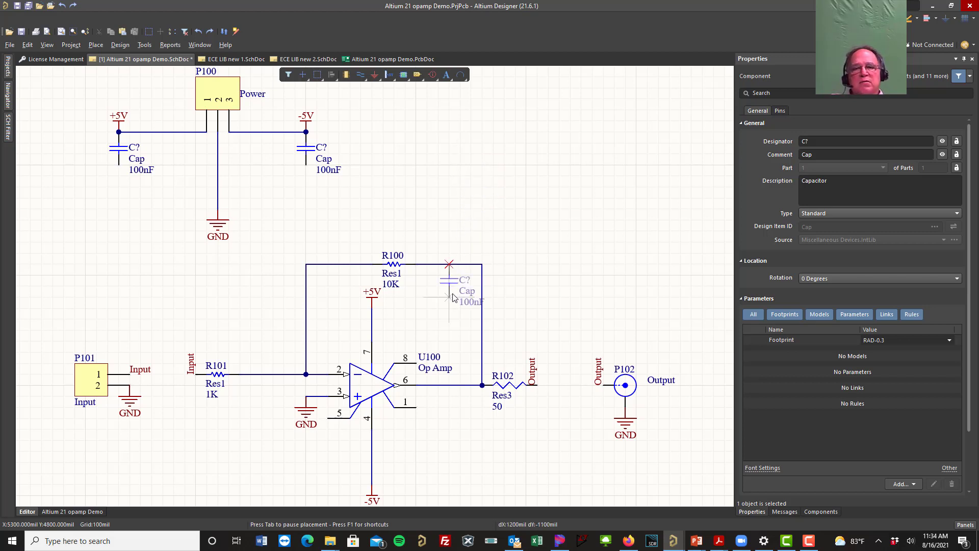
Step: Place two more 100nF capacitors horizontally beside the op-amp's supply lines, one near +5V and one near -5V
{"action": "key", "text": "space"}
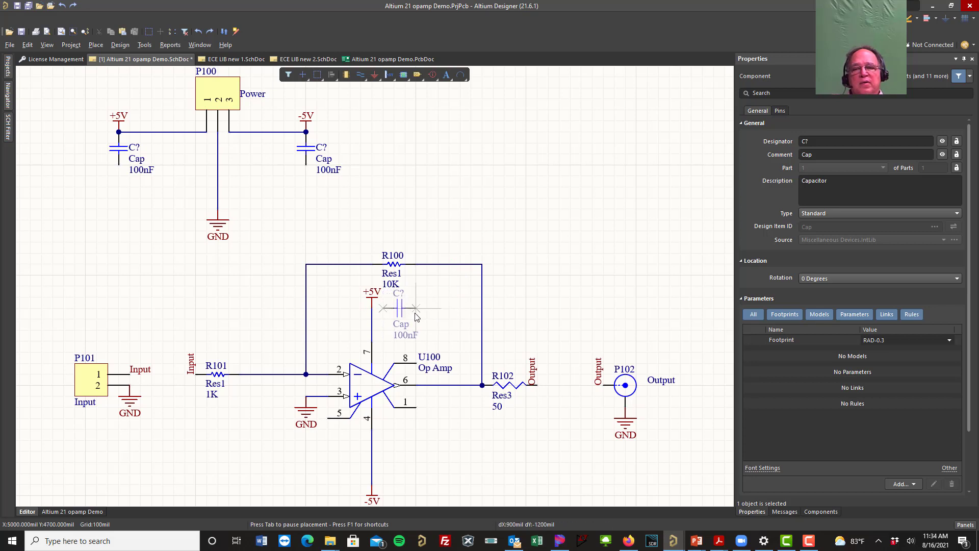
{"action": "left_click", "coordinate": [416, 316]}
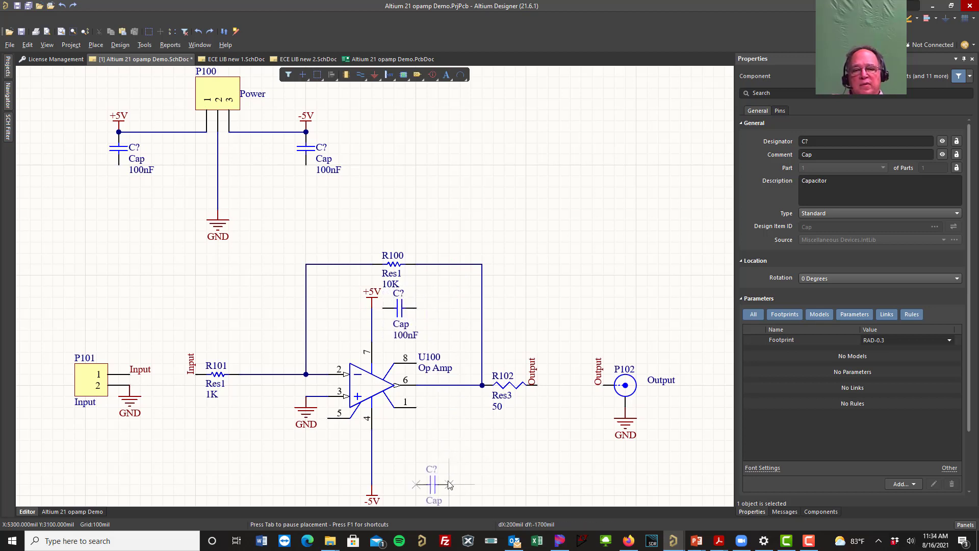
{"action": "left_click", "coordinate": [416, 485]}
{"action": "key", "text": "Escape"}
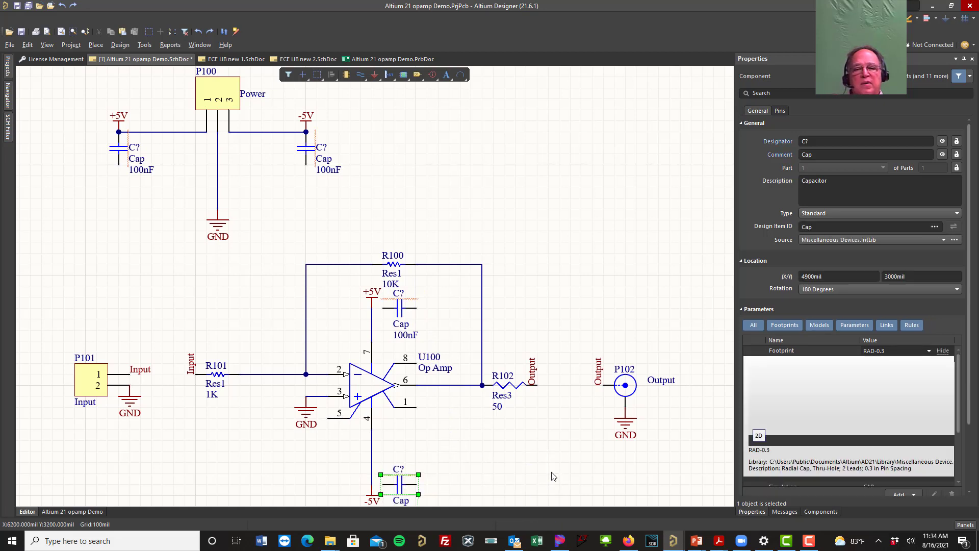
Step: Wire the lower ends of both power connector capacitors to the connector's GND node
{"action": "left_click", "coordinate": [361, 74]}
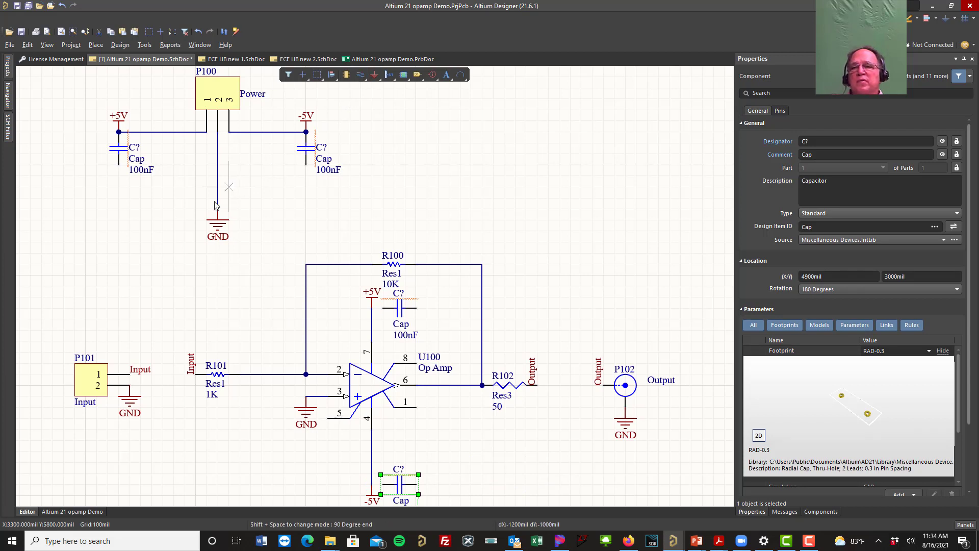
{"action": "left_click", "coordinate": [118, 164]}
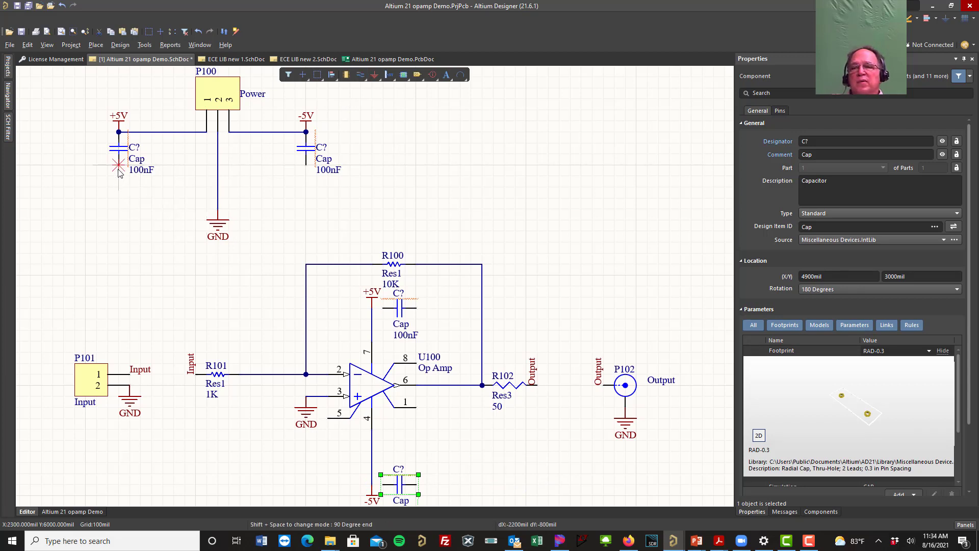
{"action": "left_click", "coordinate": [218, 208]}
{"action": "left_click", "coordinate": [306, 165]}
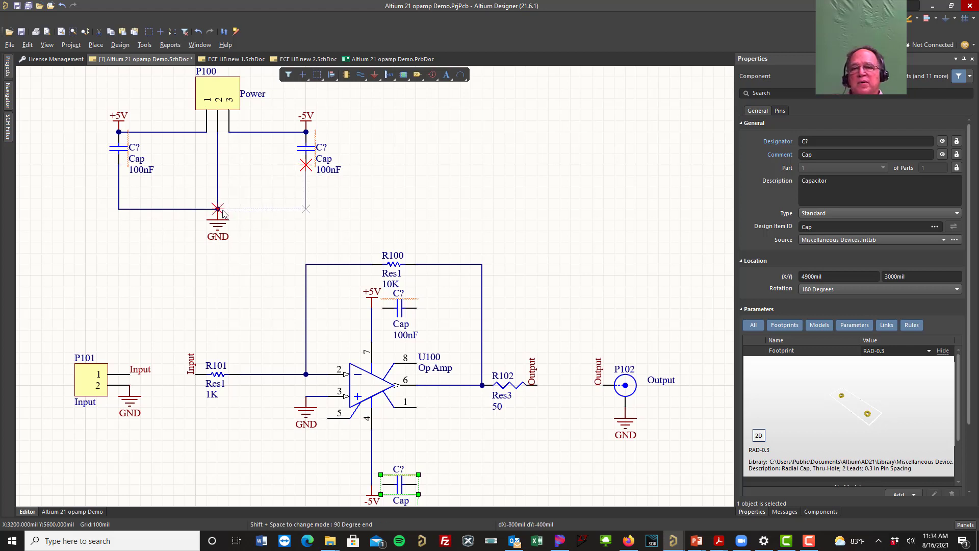
{"action": "left_click", "coordinate": [217, 208]}
{"action": "key", "text": "Escape"}
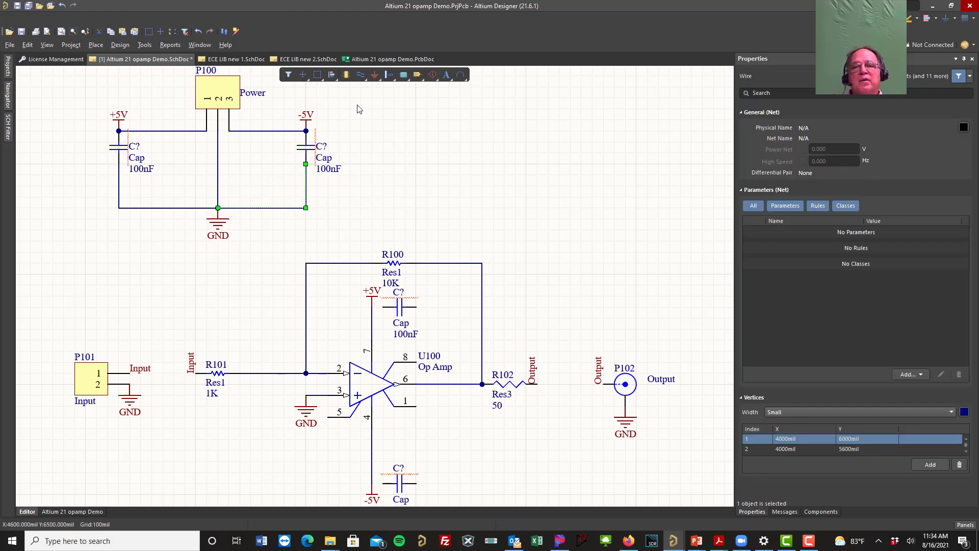
Step: Attach a sideways GND power port to the free outer end of each of the two op-amp capacitors
{"action": "left_click", "coordinate": [375, 74]}
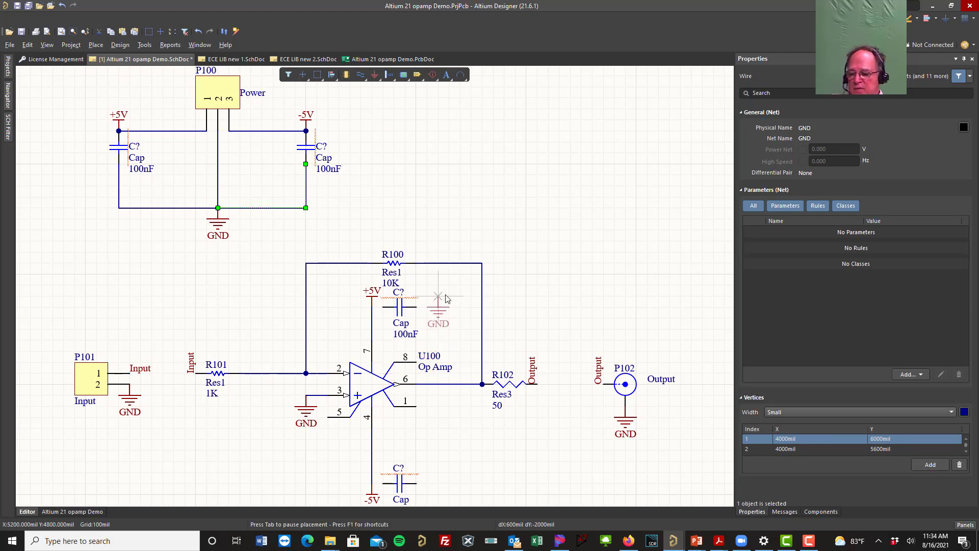
{"action": "key", "text": "space"}
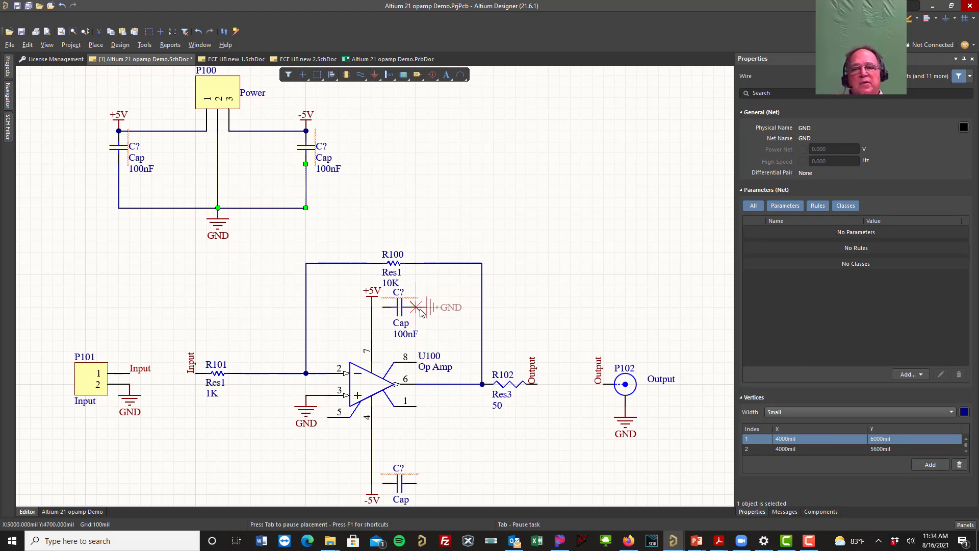
{"action": "left_click", "coordinate": [427, 307]}
{"action": "left_click", "coordinate": [428, 484]}
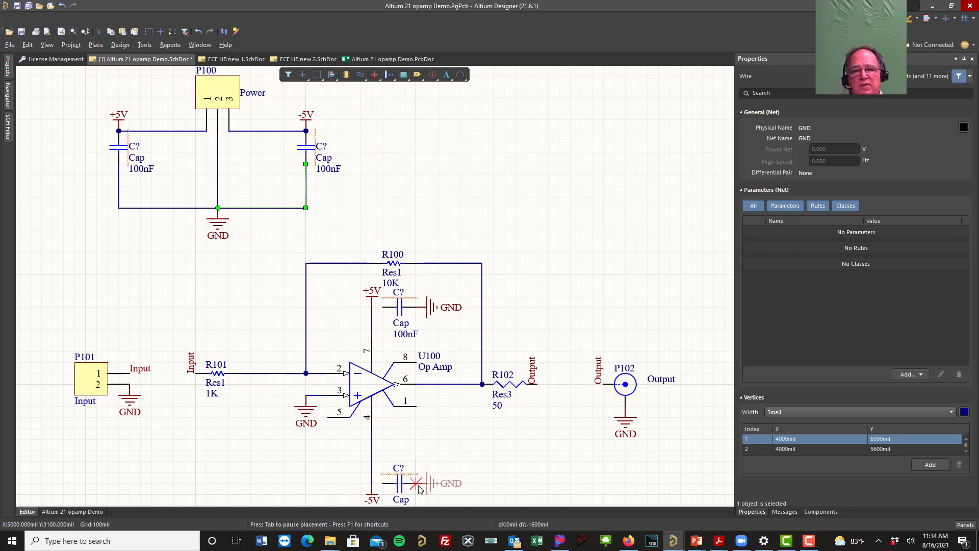
Step: Wire the op-amp's two bypass capacitors to its supply lines, one to +5V and the other to -5V
{"action": "right_click_drag", "start_coordinate": [480, 191], "coordinate": [457, 178]}
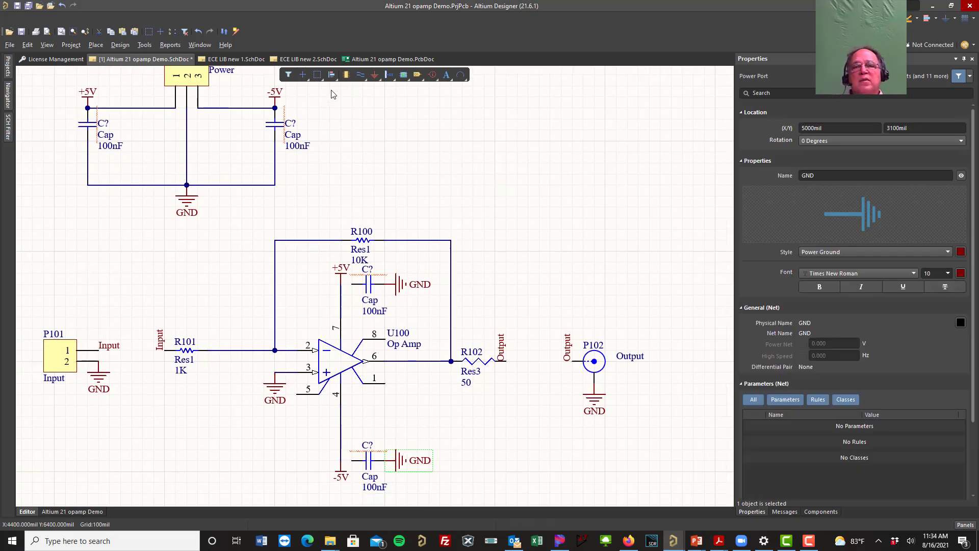
{"action": "left_click", "coordinate": [361, 75]}
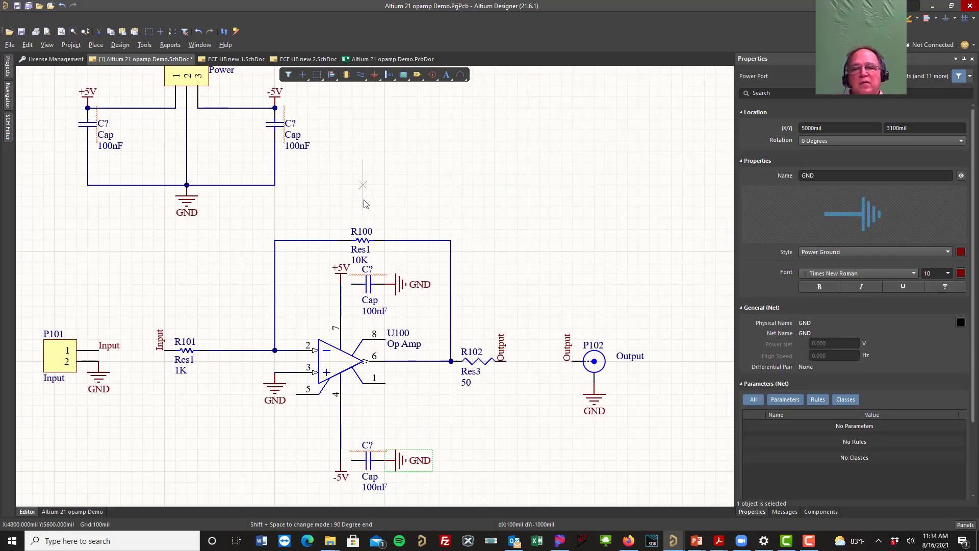
{"action": "left_click", "coordinate": [352, 284]}
{"action": "left_click", "coordinate": [341, 284]}
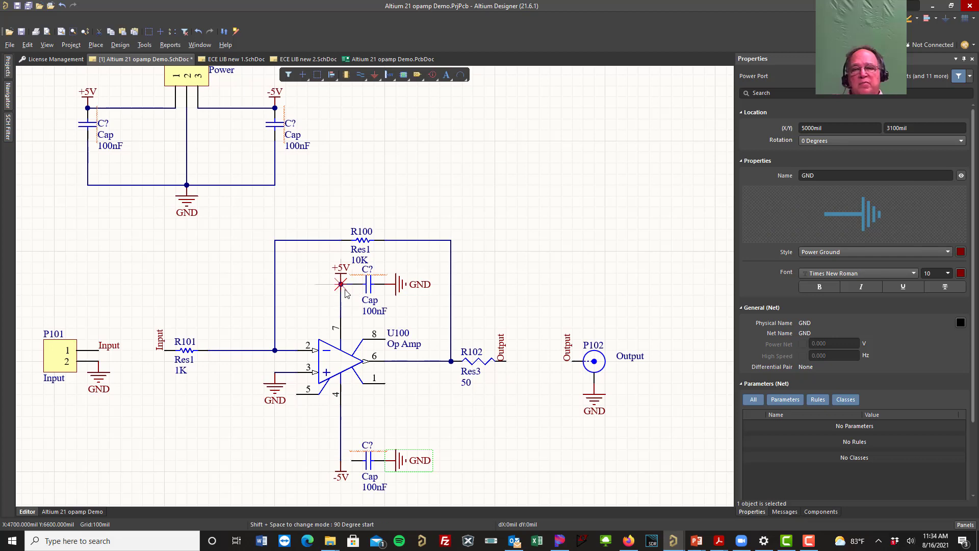
{"action": "left_click", "coordinate": [352, 461]}
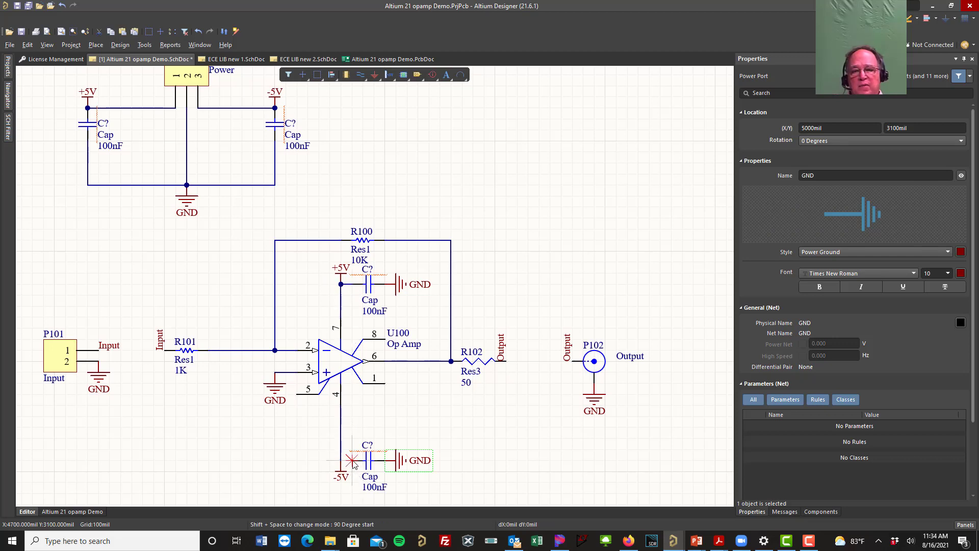
{"action": "left_click", "coordinate": [341, 460]}
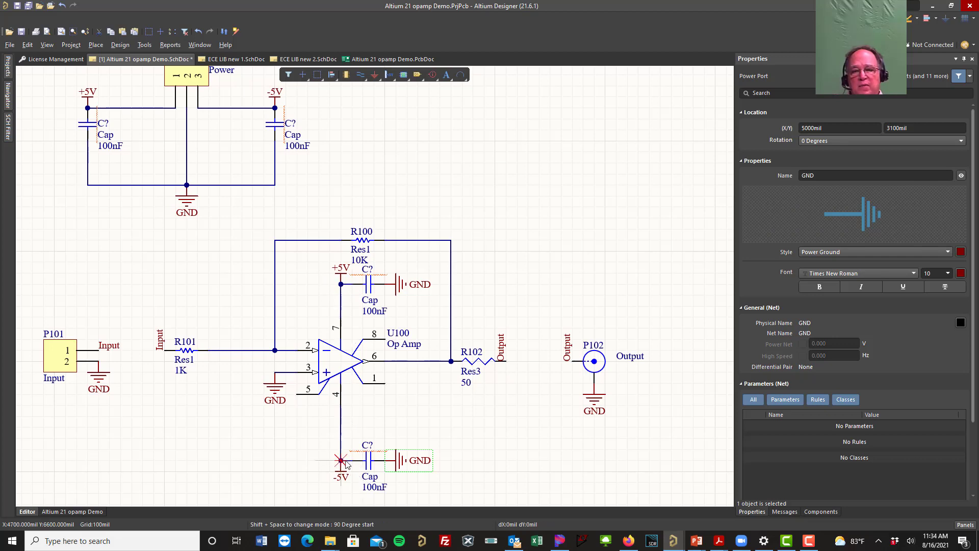
{"action": "right_click", "coordinate": [270, 456]}
Step: Annotate the schematic quietly to assign designators to the four new capacitors, accept the changes, and clear the selection
{"action": "right_click_drag", "start_coordinate": [216, 291], "coordinate": [242, 302]}
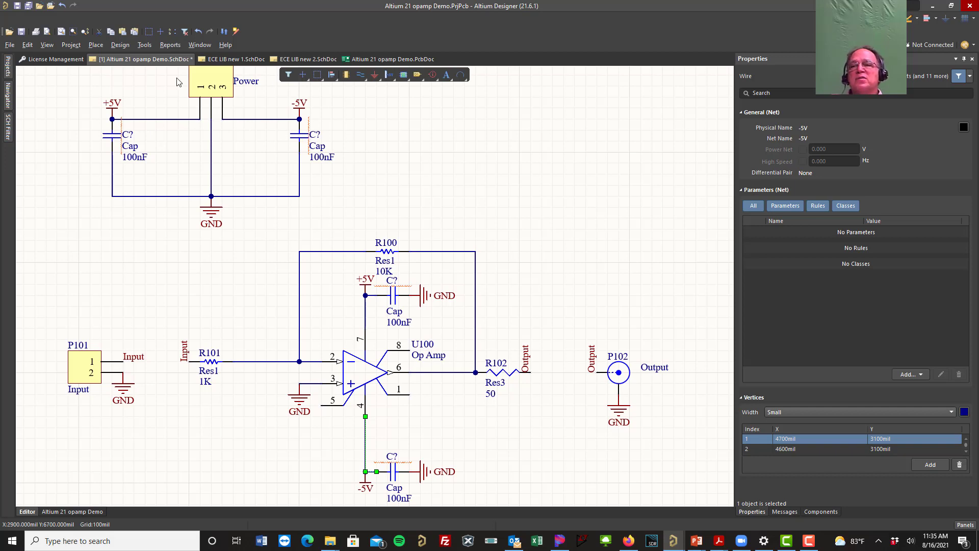
{"action": "left_click", "coordinate": [146, 46]}
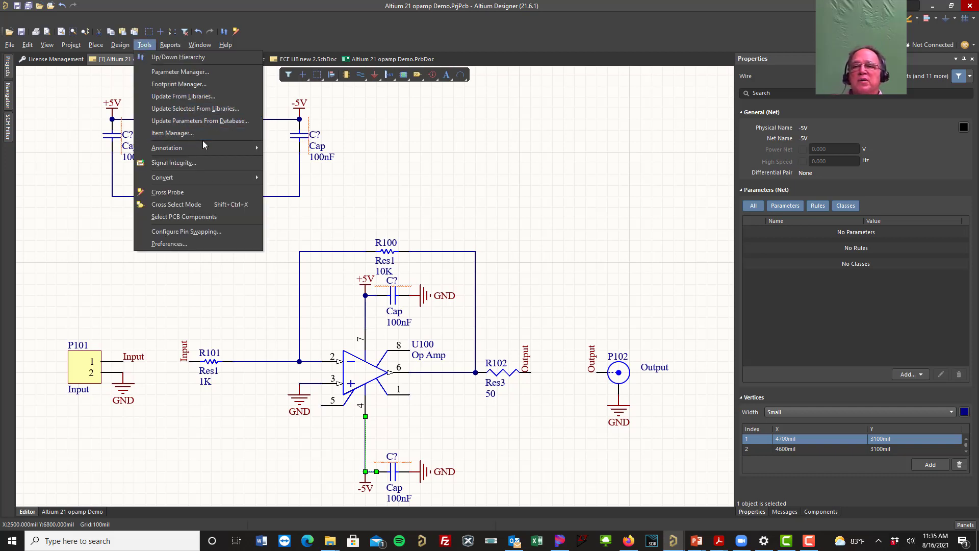
{"action": "mouse_move", "coordinate": [209, 147]}
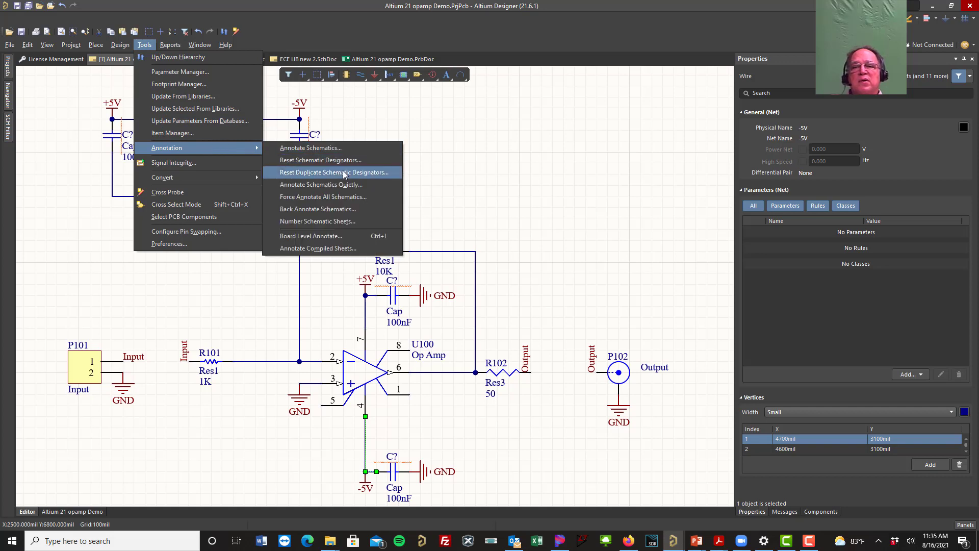
{"action": "left_click", "coordinate": [344, 185]}
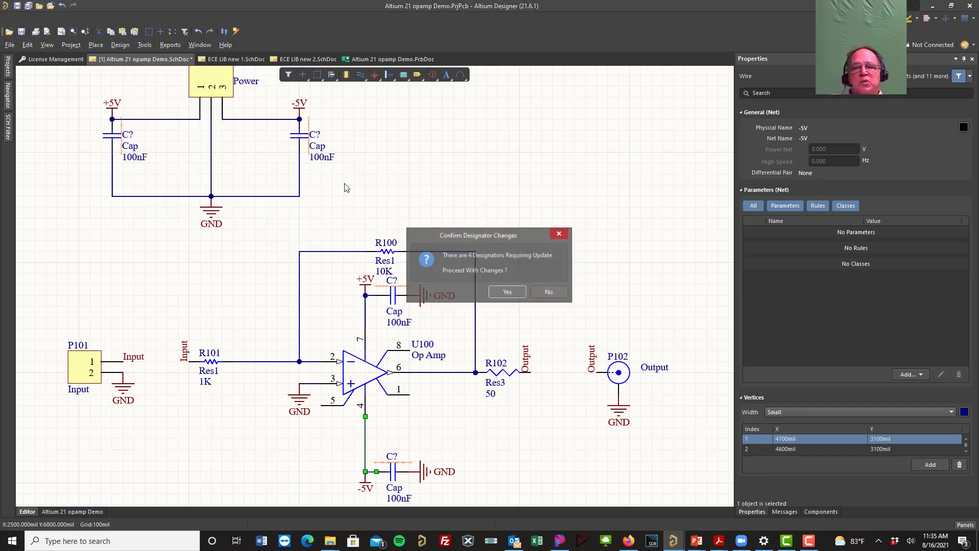
{"action": "left_click", "coordinate": [513, 294]}
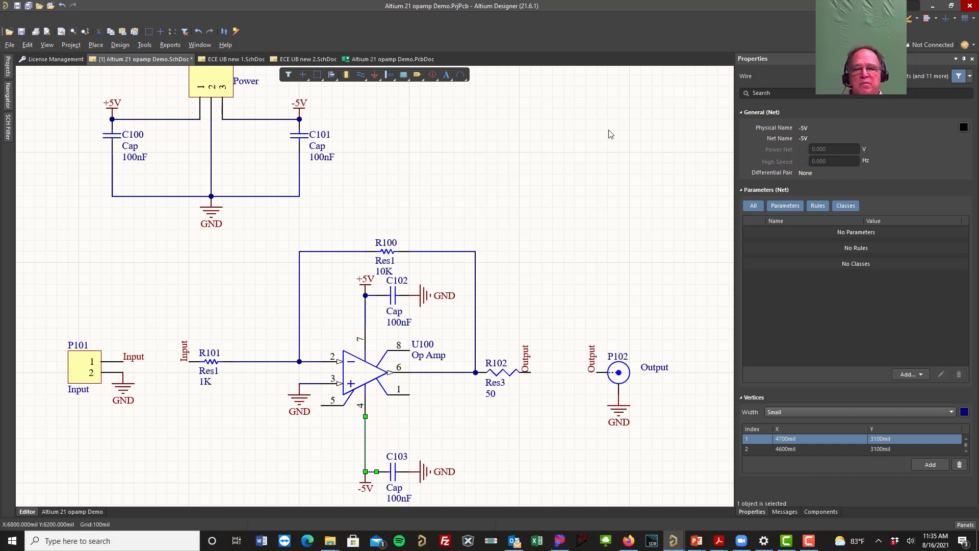
{"action": "left_click", "coordinate": [584, 232]}
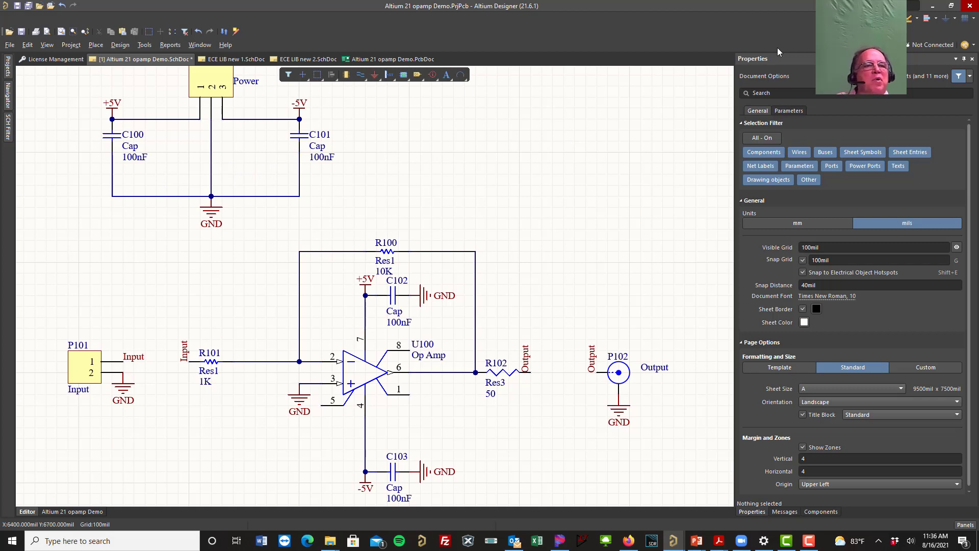
Step: Start placing a Cap Pol1 polarized capacitor from the component library and set its value to 100uF
{"action": "left_click", "coordinate": [956, 59]}
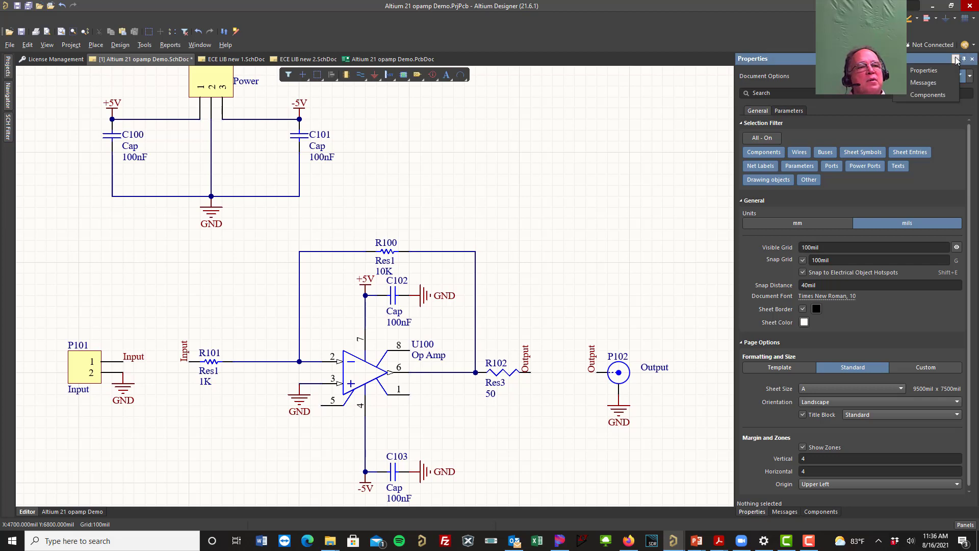
{"action": "left_click", "coordinate": [937, 95]}
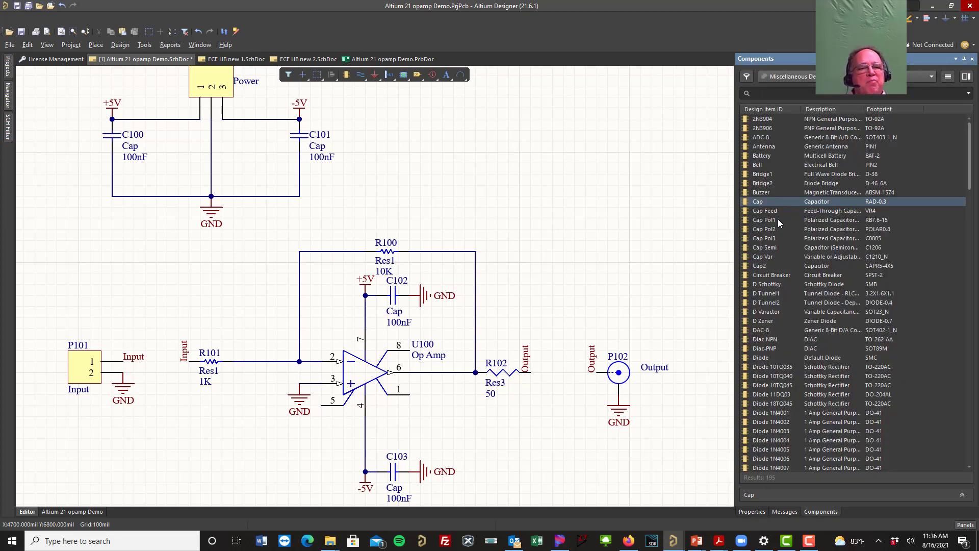
{"action": "left_click", "coordinate": [759, 224]}
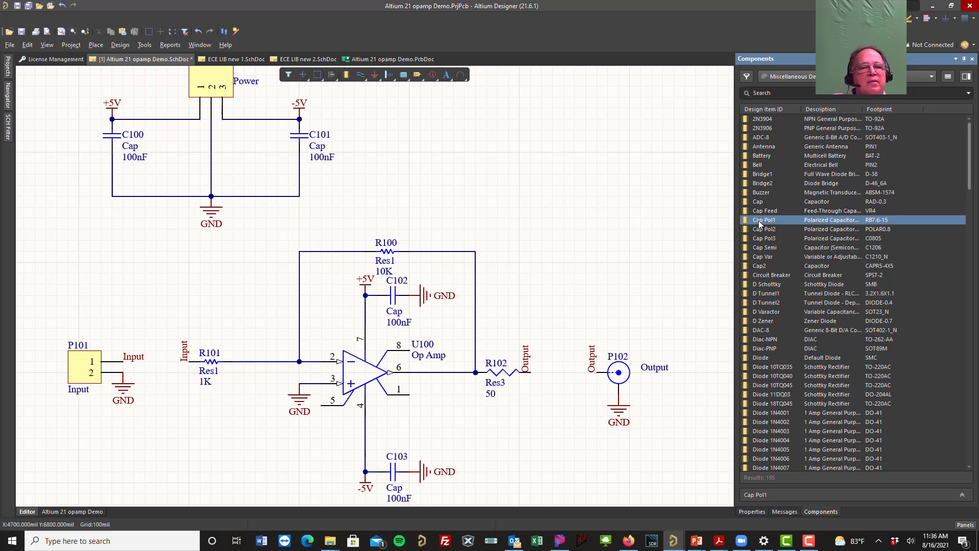
{"action": "double_click", "coordinate": [759, 224]}
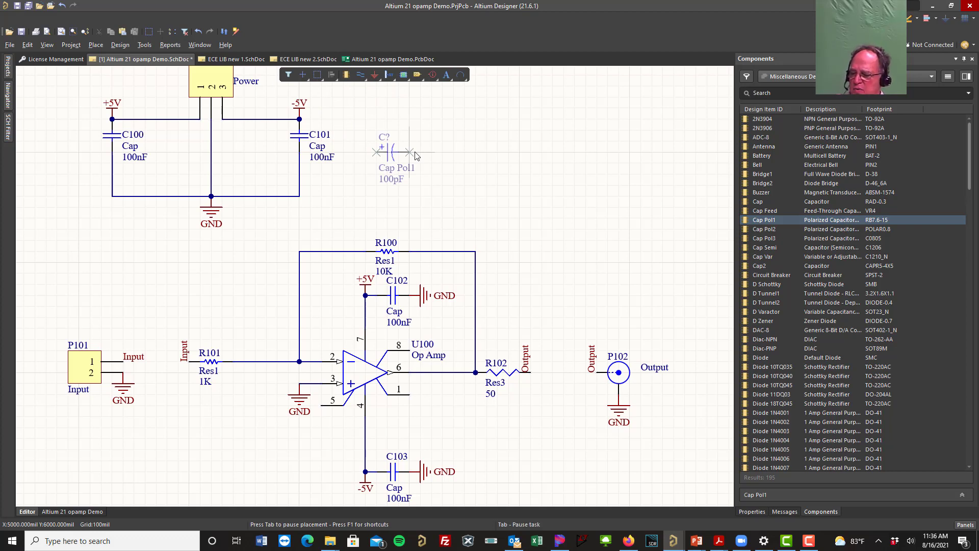
{"action": "key", "text": "Tab"}
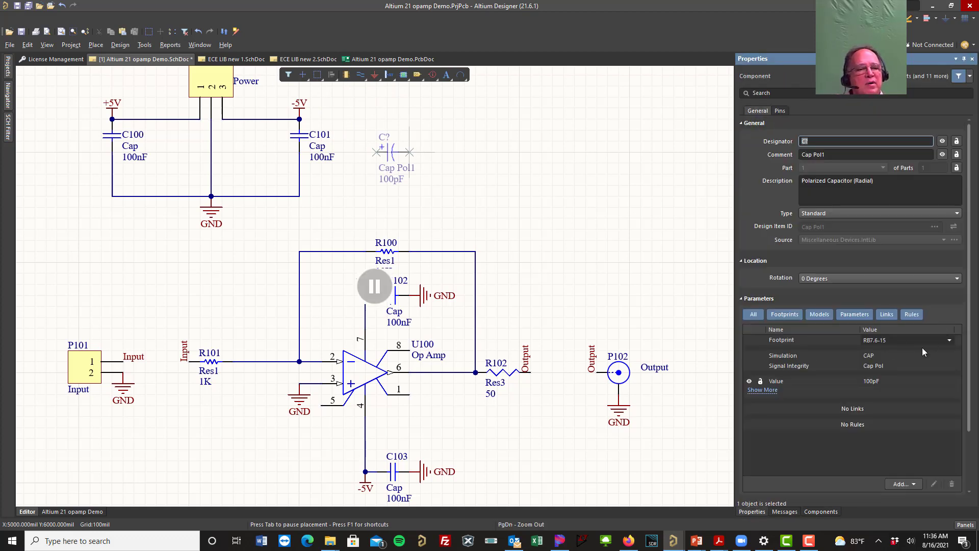
{"action": "left_click", "coordinate": [875, 382]}
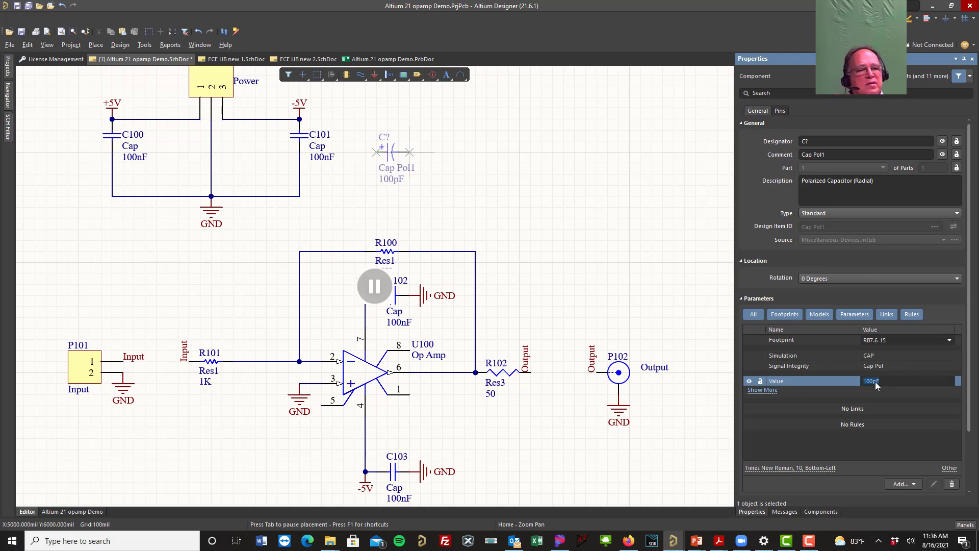
{"action": "key", "text": "BackSpace"}
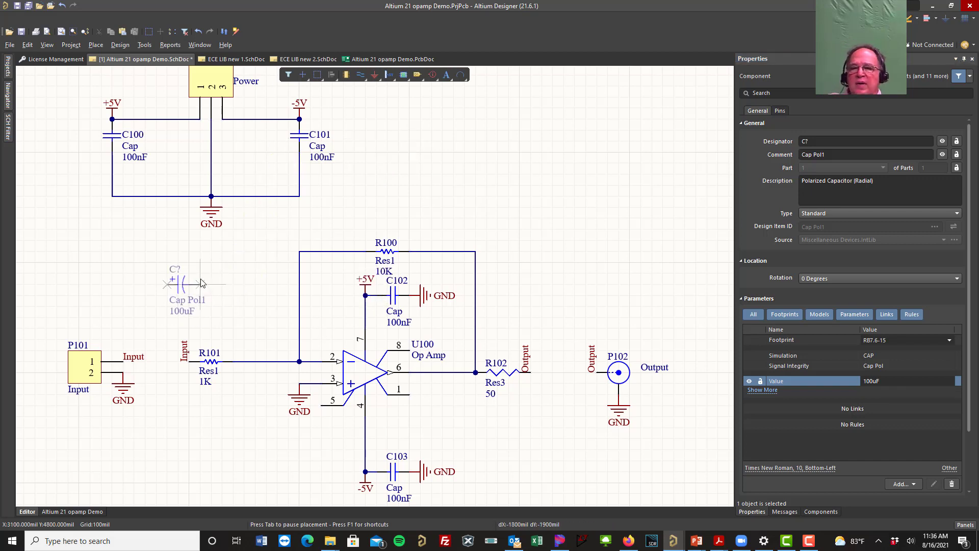
Step: Place the first 100uF polarized capacitor vertically beside the +5V bypass capacitor, with its positive pin on the +5V line
{"action": "key", "text": "space"}
{"action": "key", "text": "space"}
{"action": "key", "text": "space"}
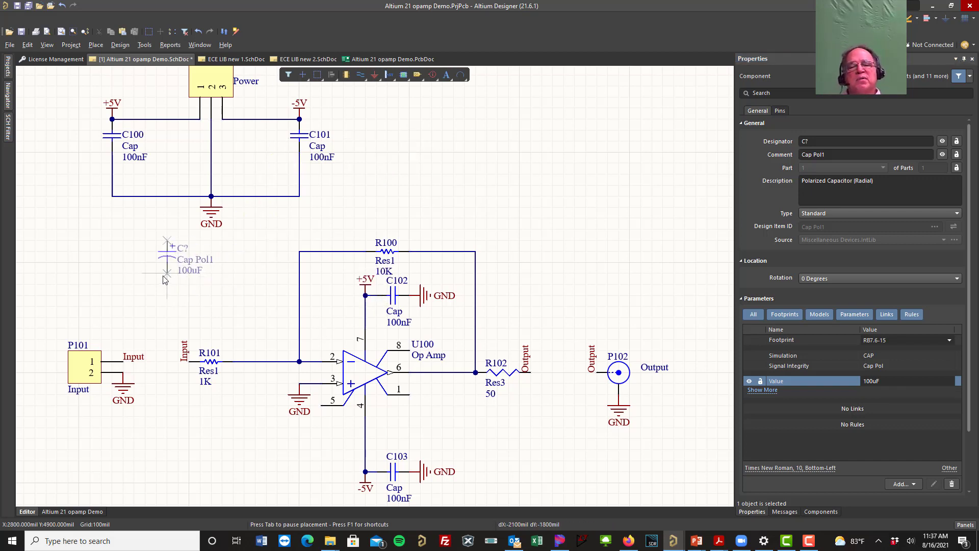
{"action": "key", "text": "y"}
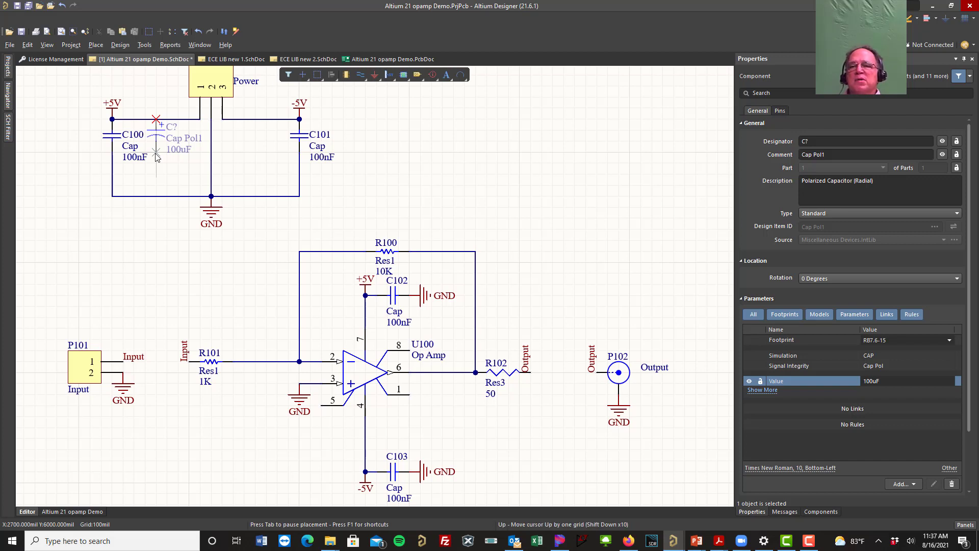
{"action": "left_click", "coordinate": [156, 156]}
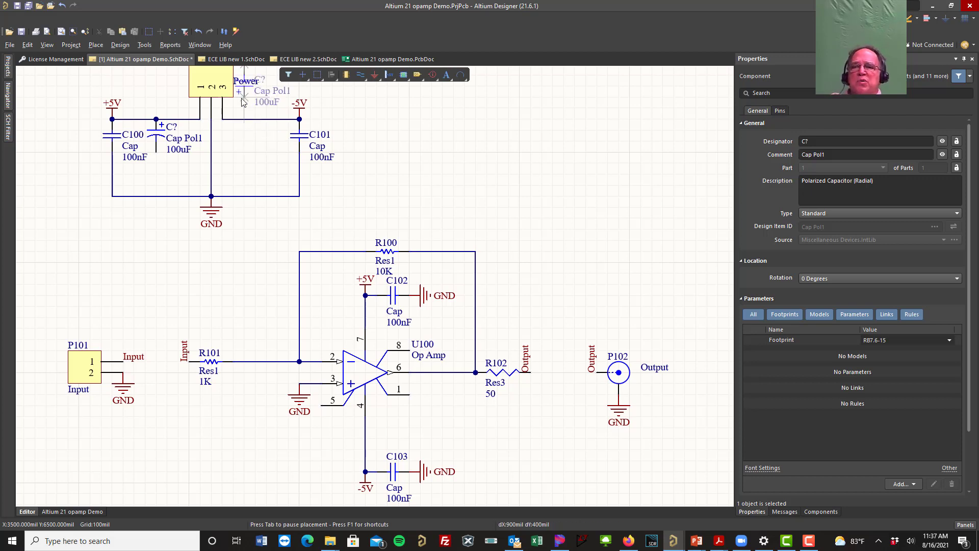
Step: Place a second 100uF polarized capacitor with its negative pin on the -5V line and positive pin facing ground, and end placement
{"action": "key", "text": "space"}
{"action": "key", "text": "space"}
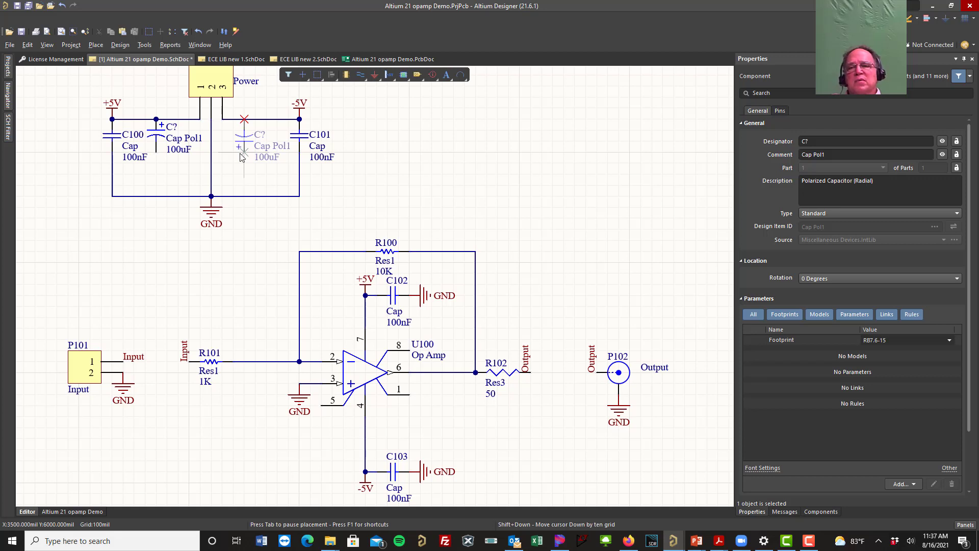
{"action": "left_click", "coordinate": [242, 157]}
{"action": "right_click", "coordinate": [475, 178]}
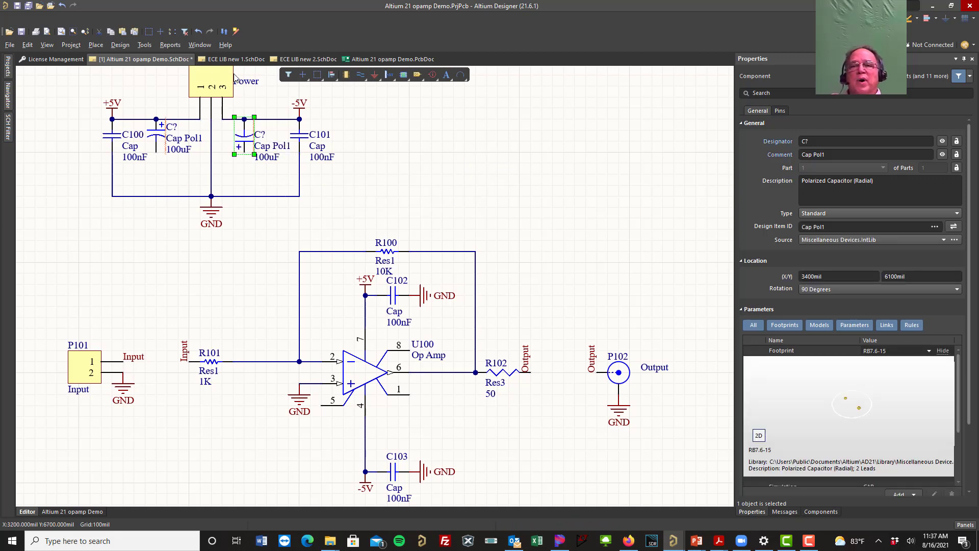
Step: Wire the free lower pins of both 100uF polarized capacitors down to the GND rail
{"action": "left_click", "coordinate": [360, 75]}
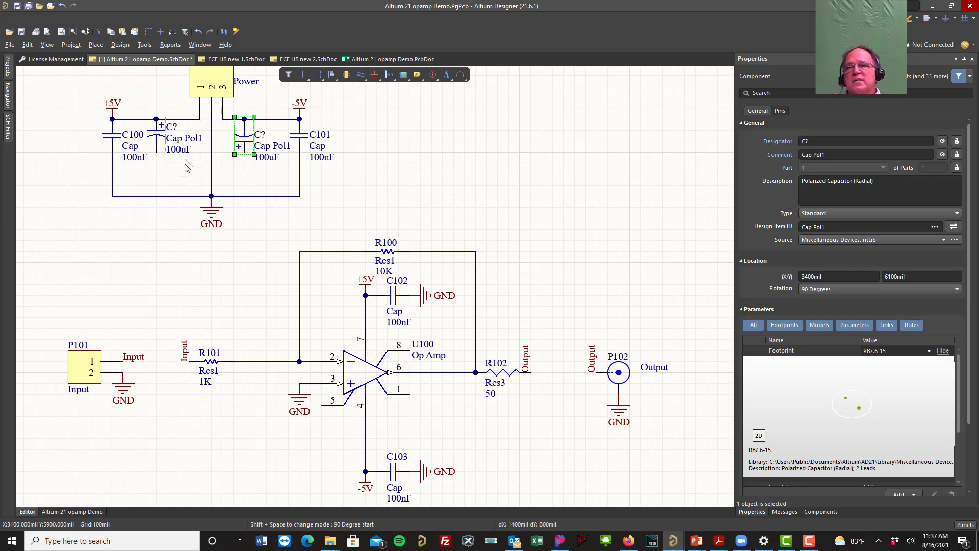
{"action": "left_click", "coordinate": [156, 152]}
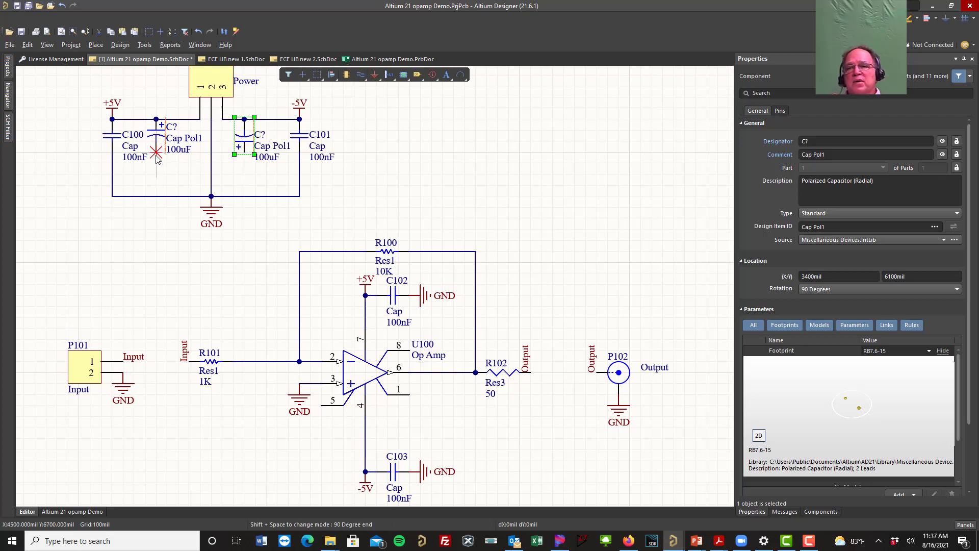
{"action": "left_click", "coordinate": [156, 196]}
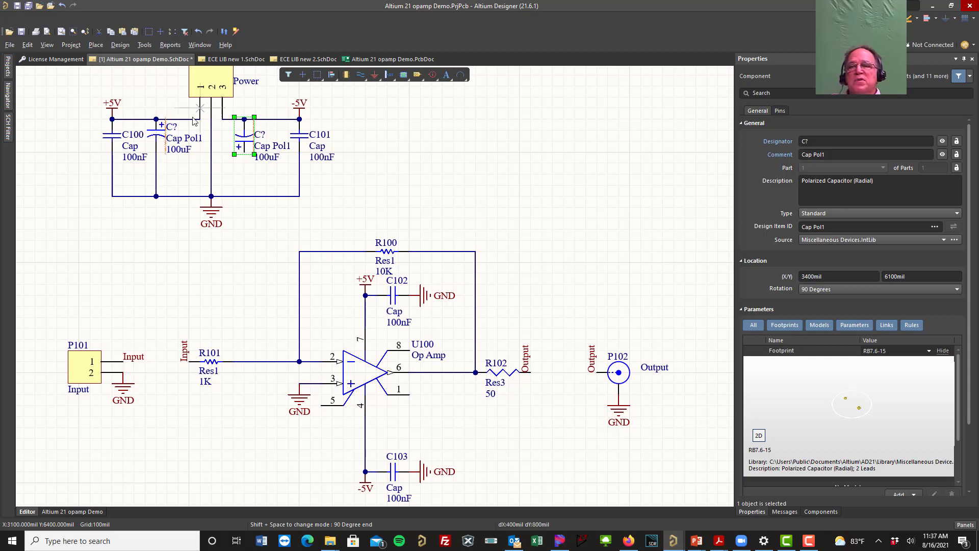
{"action": "left_click", "coordinate": [245, 153]}
{"action": "left_click", "coordinate": [244, 196]}
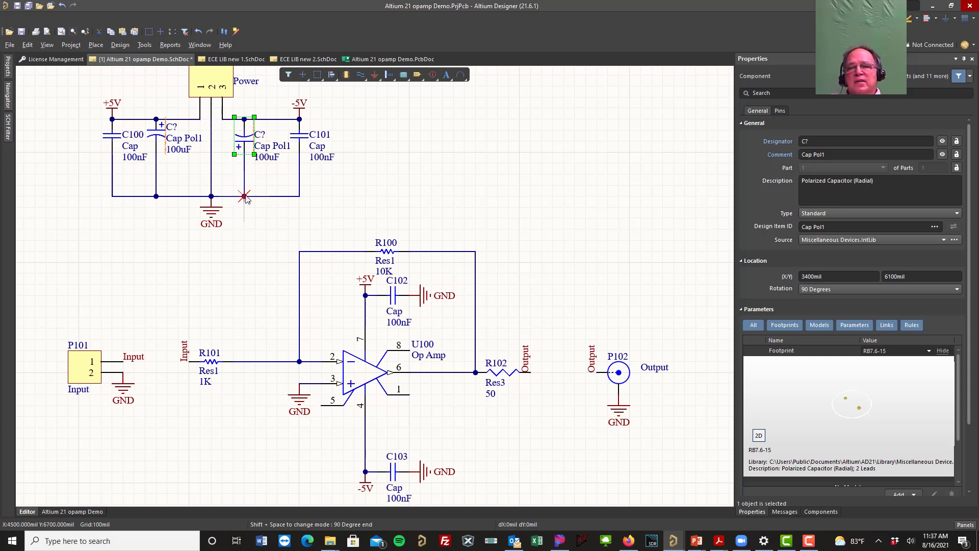
{"action": "key", "text": "Escape"}
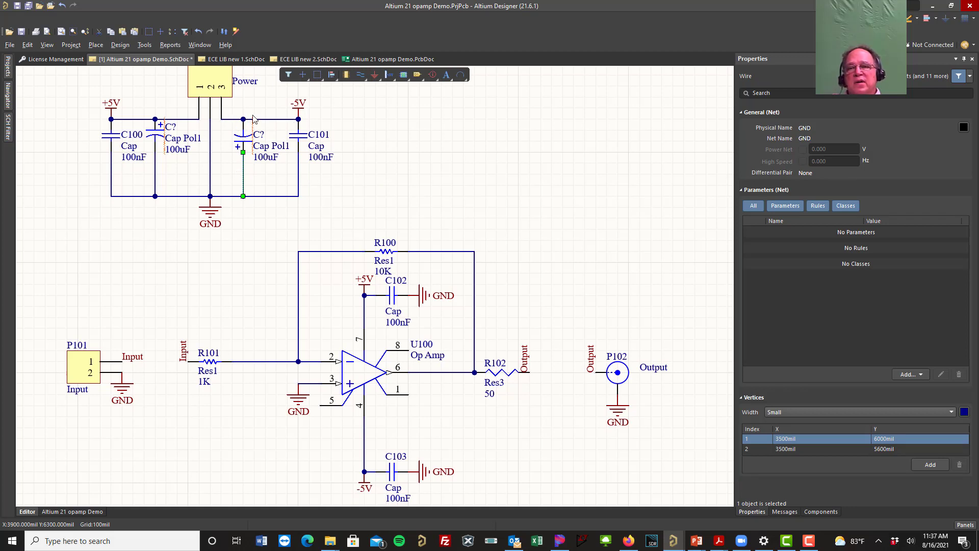
Step: Examine the polarity and part details of the polarized capacitor on the -5V line, with nothing selected
{"action": "scroll", "coordinate": [233, 115], "scroll_direction": "up", "scroll_amount": 2, "text": "ctrl"}
{"action": "scroll", "coordinate": [215, 118], "scroll_direction": "up", "scroll_amount": 1, "text": "ctrl"}
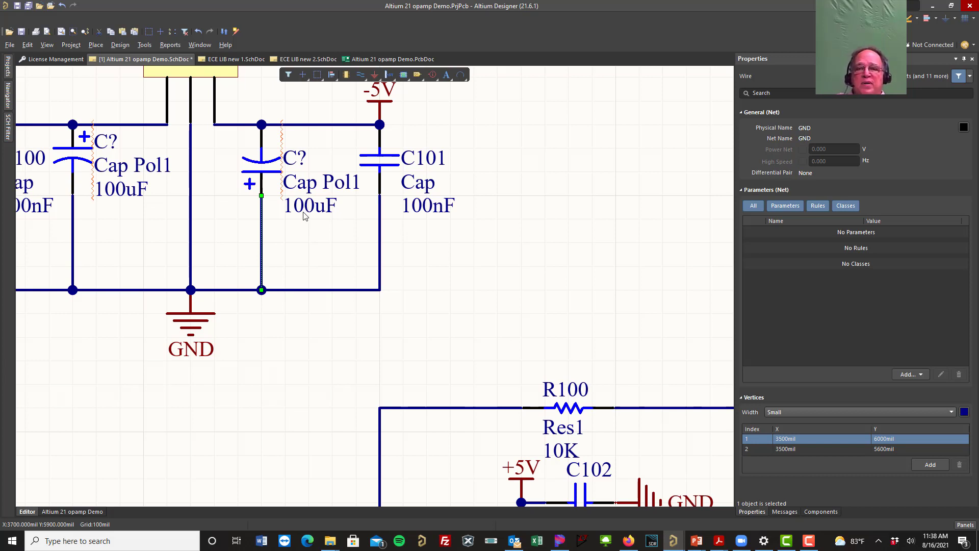
{"action": "left_click", "coordinate": [505, 287]}
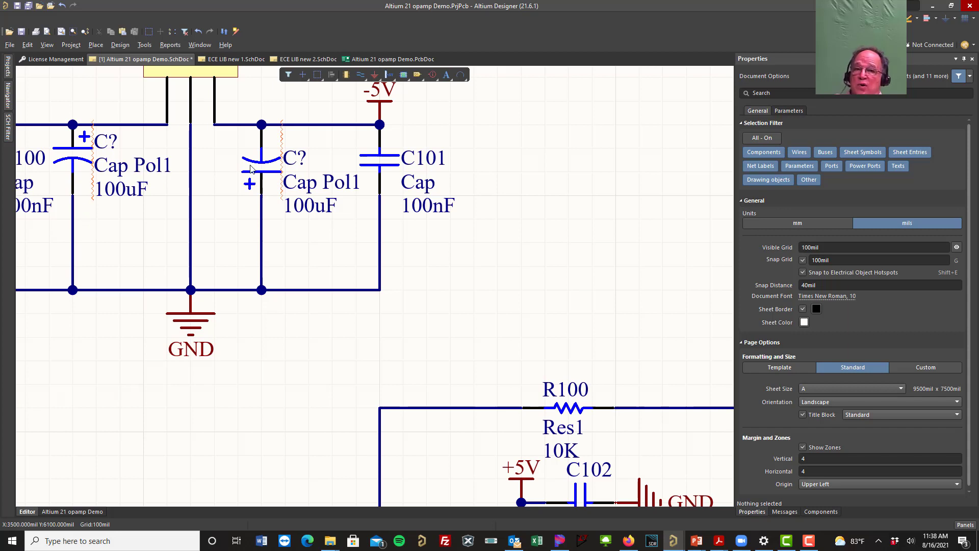
{"action": "mouse_move", "coordinate": [251, 168]}
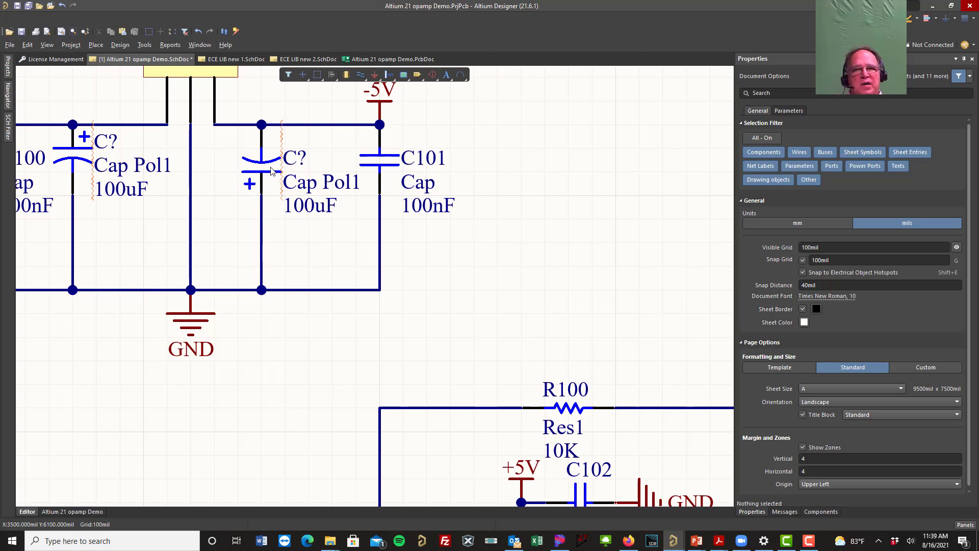
{"action": "mouse_move", "coordinate": [271, 171]}
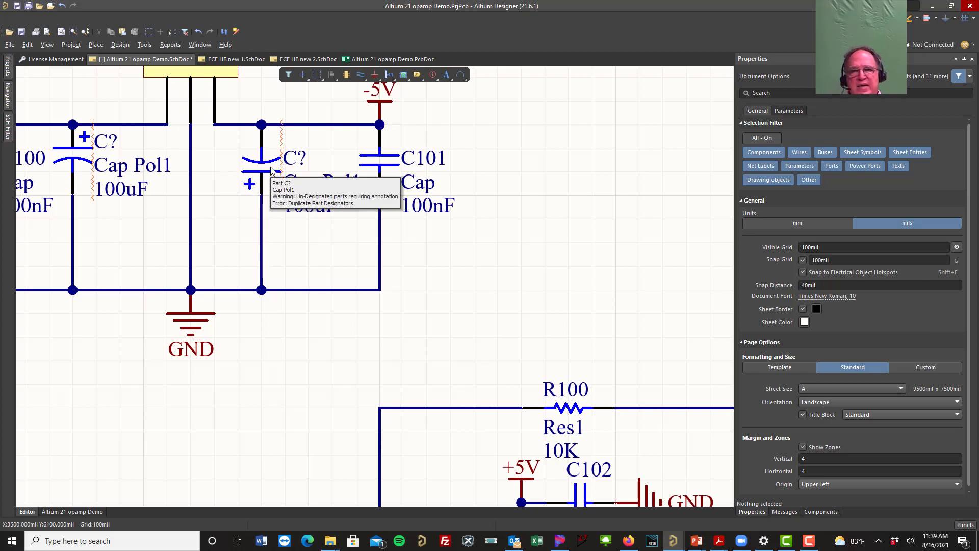
{"action": "scroll", "coordinate": [271, 171], "scroll_direction": "down", "scroll_amount": 2, "text": "ctrl"}
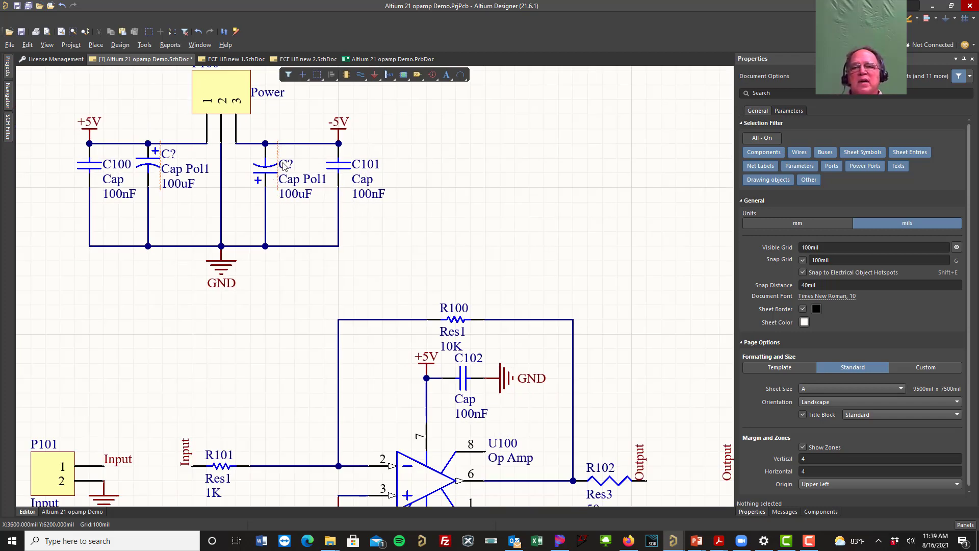
Step: Annotate the schematic quietly to assign designators to the two polarized capacitors, accept the changes, and save all documents
{"action": "left_click", "coordinate": [144, 45]}
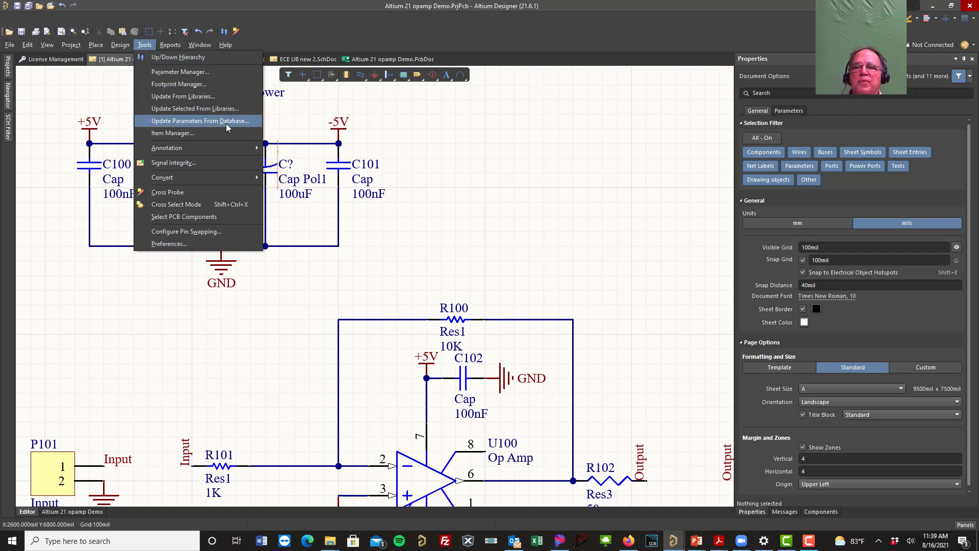
{"action": "mouse_move", "coordinate": [241, 147]}
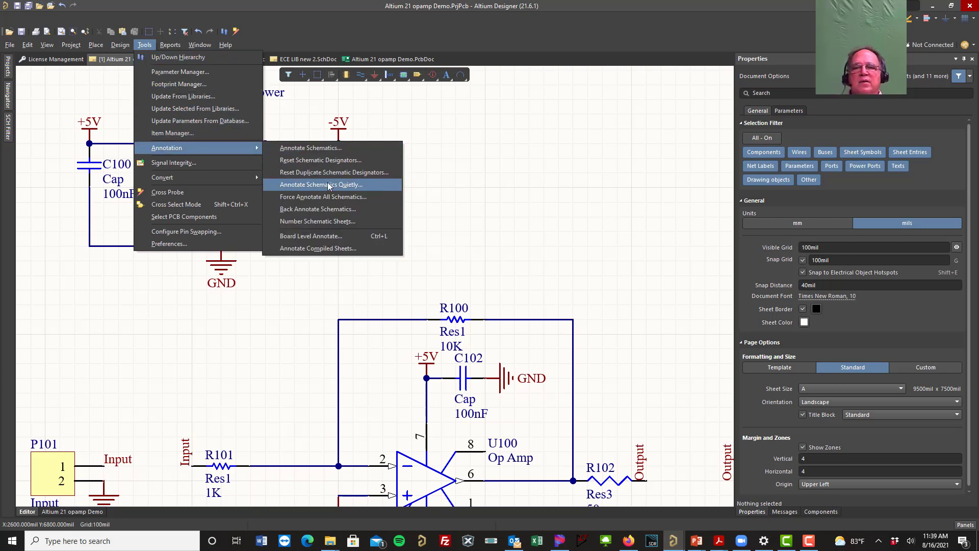
{"action": "left_click", "coordinate": [296, 184]}
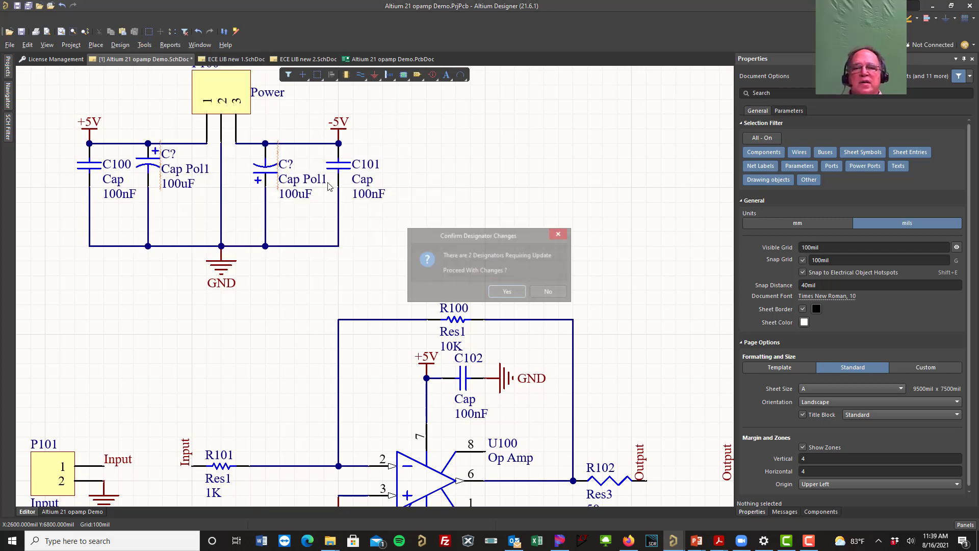
{"action": "left_click", "coordinate": [508, 293]}
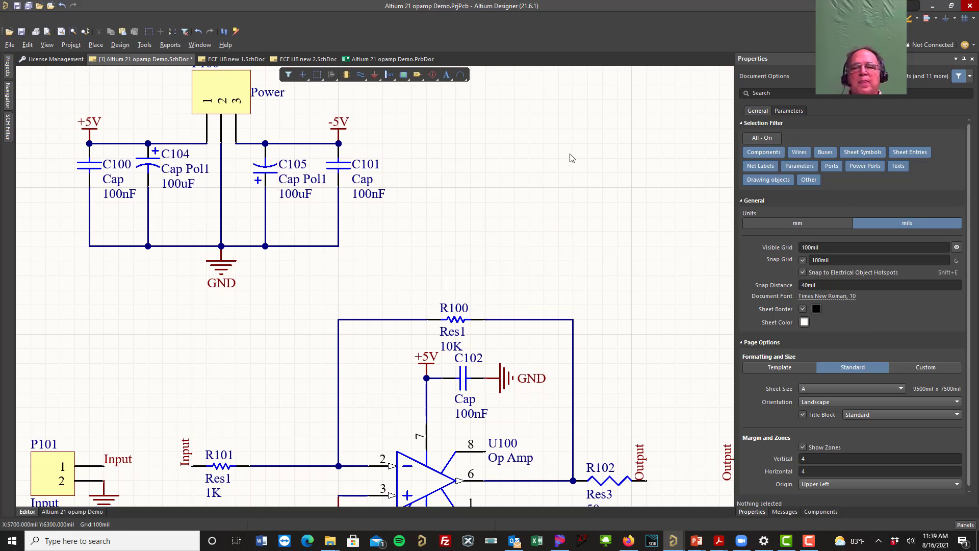
{"action": "left_click", "coordinate": [28, 5]}
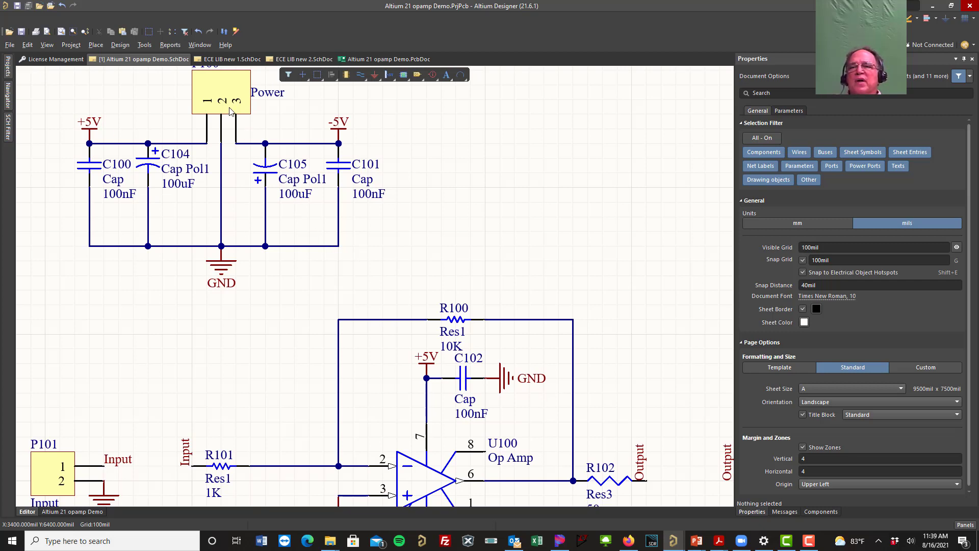
Step: Reset all schematic designators, accept the changes, and save all documents
{"action": "left_click", "coordinate": [144, 45]}
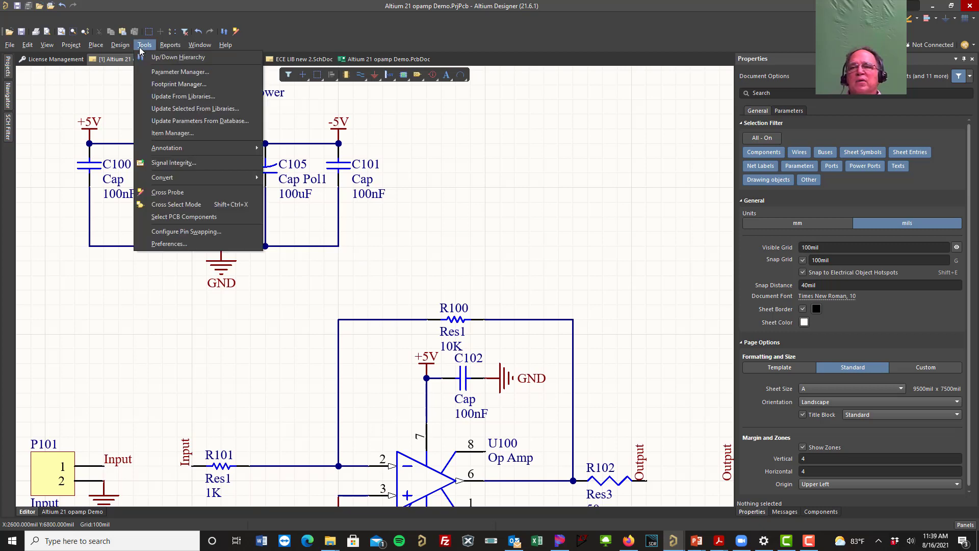
{"action": "mouse_move", "coordinate": [241, 147]}
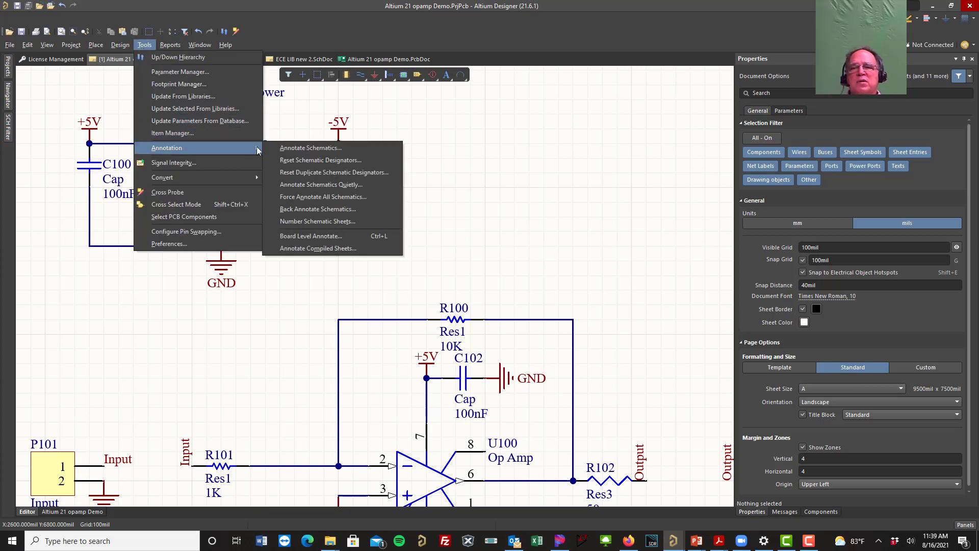
{"action": "left_click", "coordinate": [304, 161]}
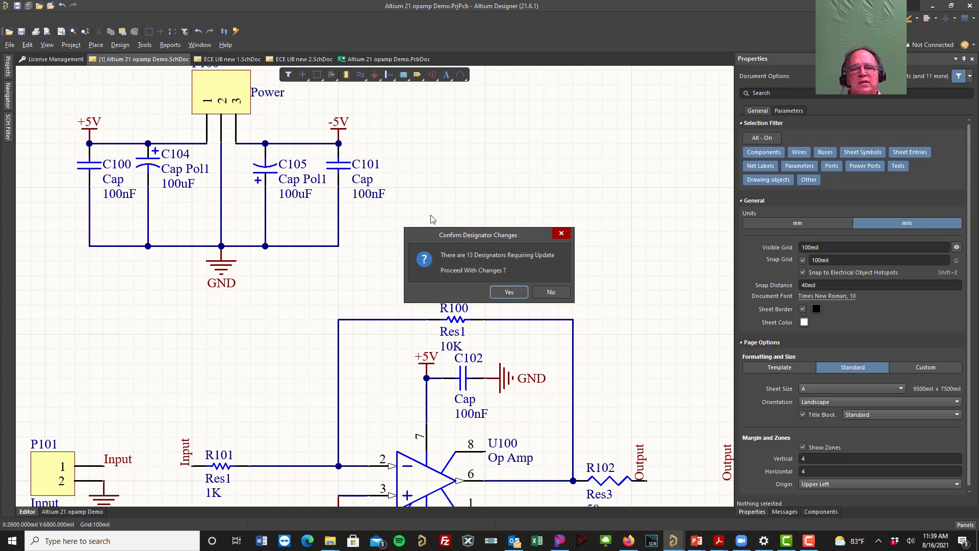
{"action": "left_click", "coordinate": [519, 292]}
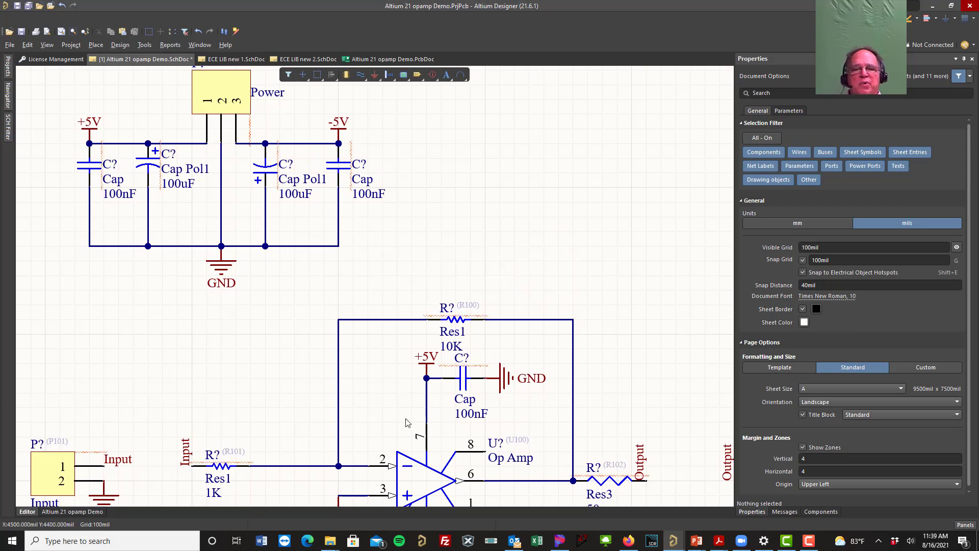
{"action": "left_click", "coordinate": [28, 6]}
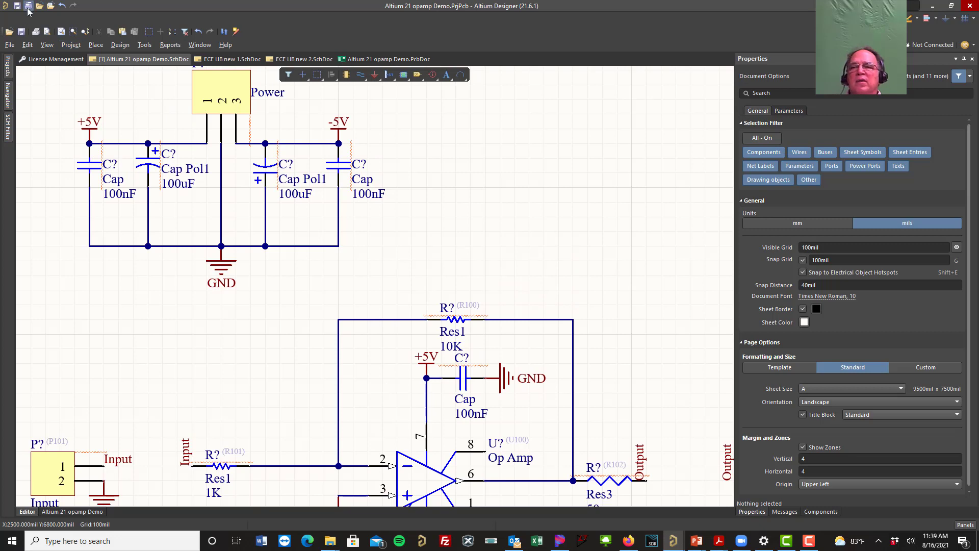
Step: Annotate the whole schematic quietly to renumber every component, accept the changes, check the designators, and save all documents
{"action": "left_click", "coordinate": [145, 44]}
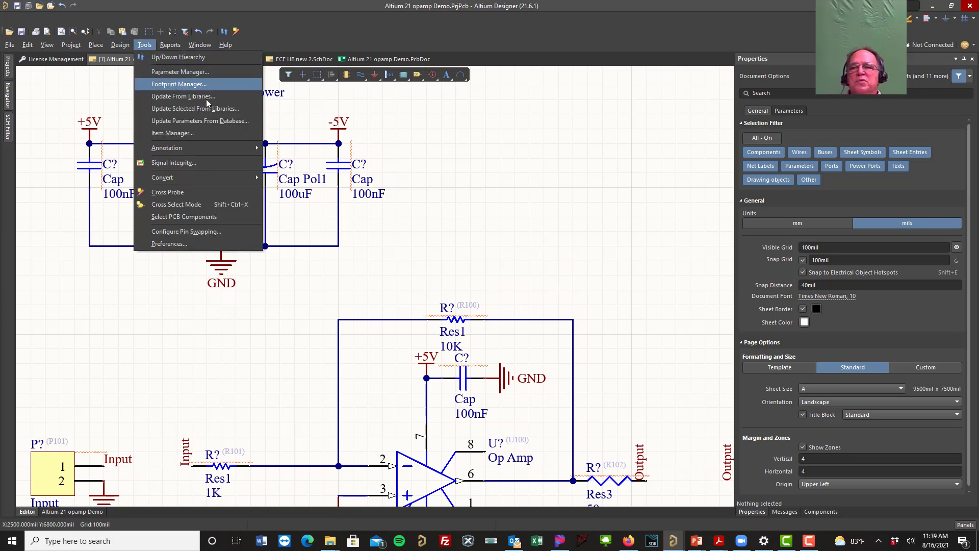
{"action": "mouse_move", "coordinate": [239, 148]}
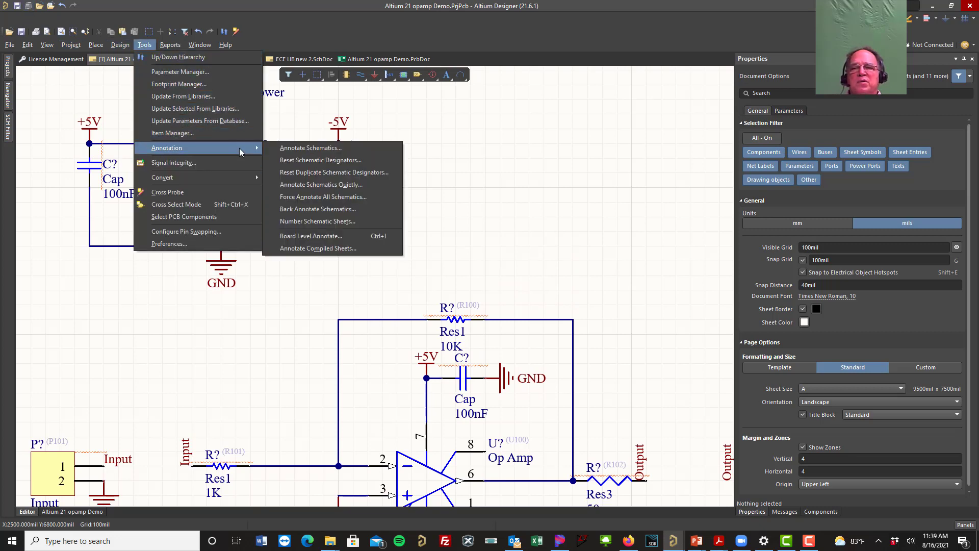
{"action": "left_click", "coordinate": [341, 184]}
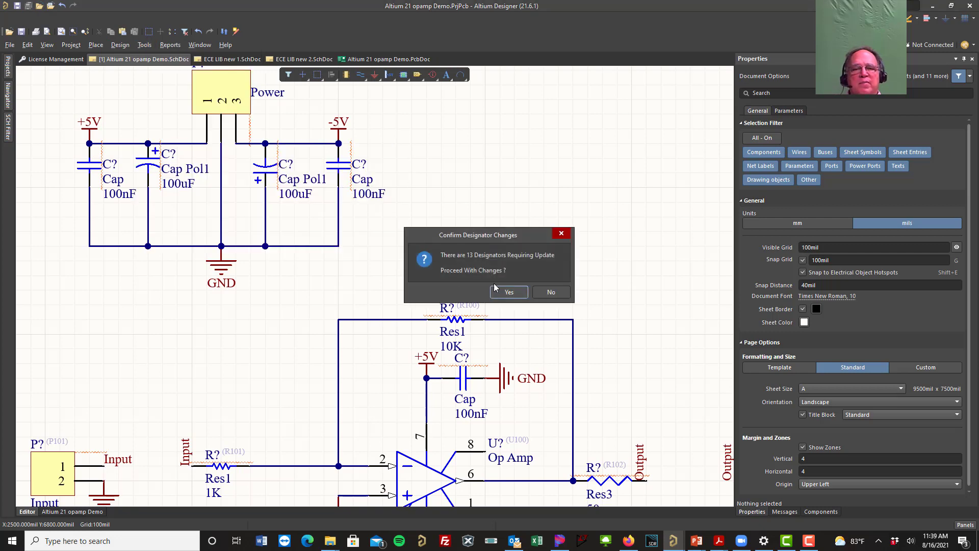
{"action": "left_click", "coordinate": [517, 294]}
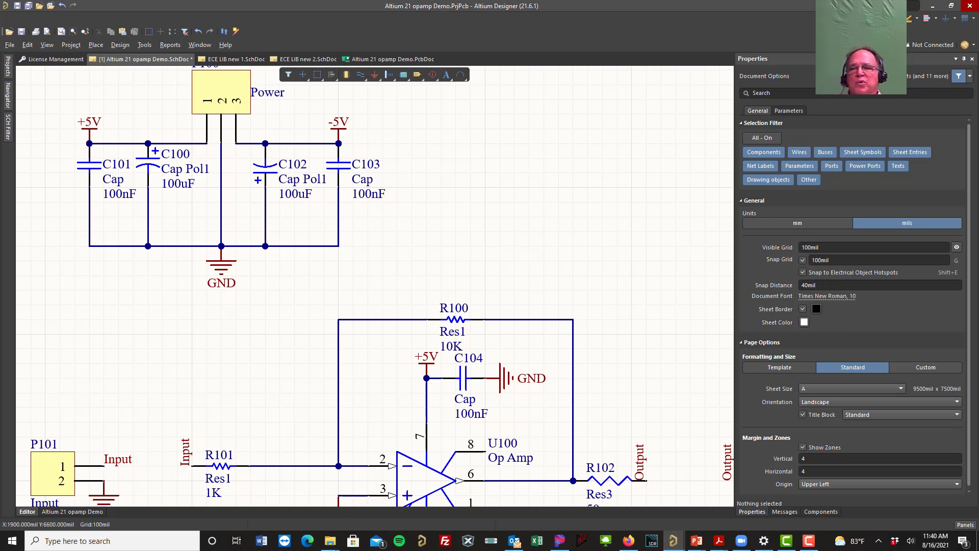
{"action": "scroll", "coordinate": [582, 265], "scroll_direction": "down", "scroll_amount": 1}
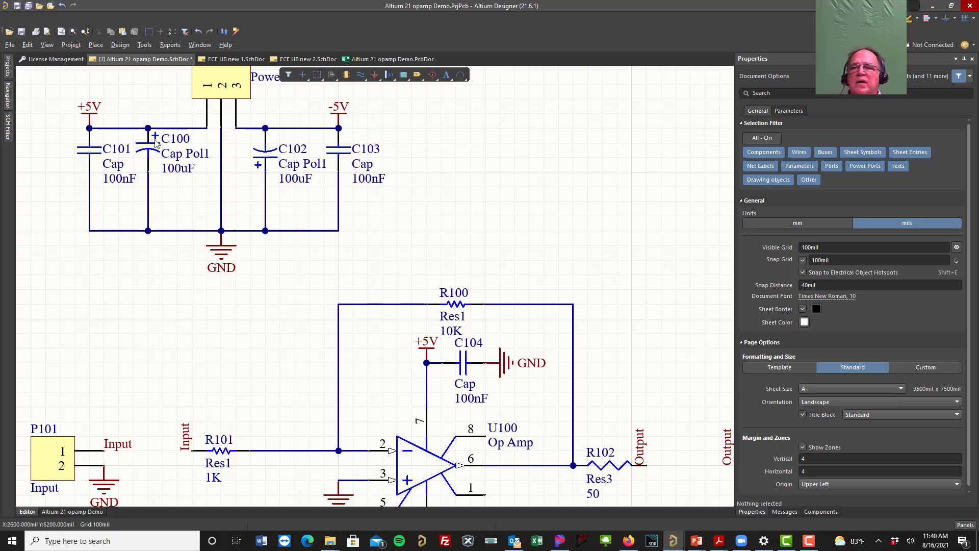
{"action": "scroll", "coordinate": [532, 225], "scroll_direction": "down", "scroll_amount": 3}
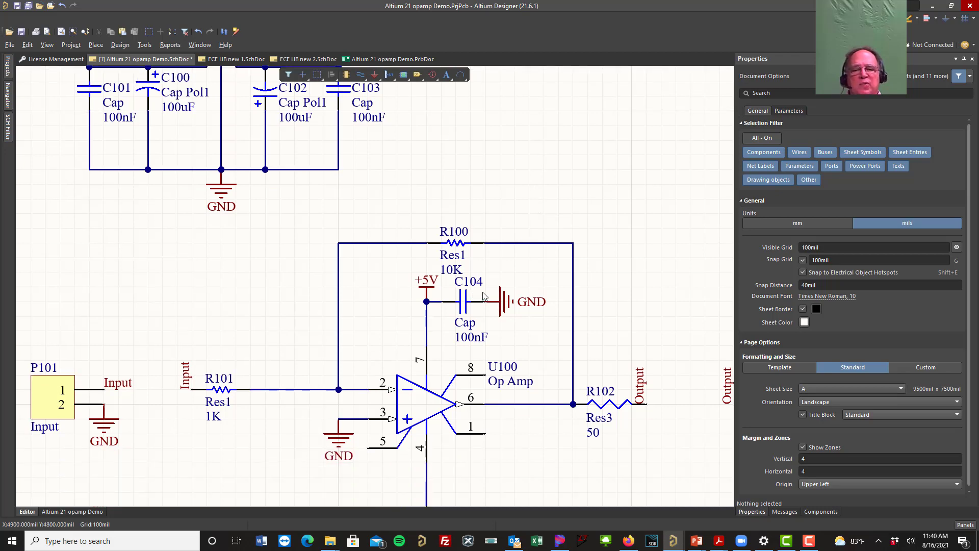
{"action": "scroll", "coordinate": [484, 296], "scroll_direction": "down", "scroll_amount": 8}
{"action": "scroll", "coordinate": [236, 246], "scroll_direction": "up", "scroll_amount": 10}
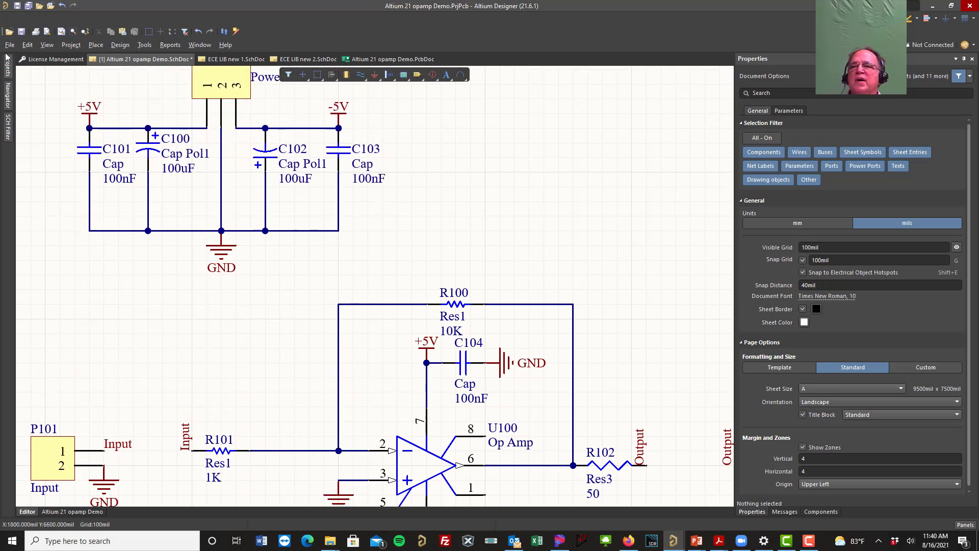
{"action": "left_click", "coordinate": [29, 6]}
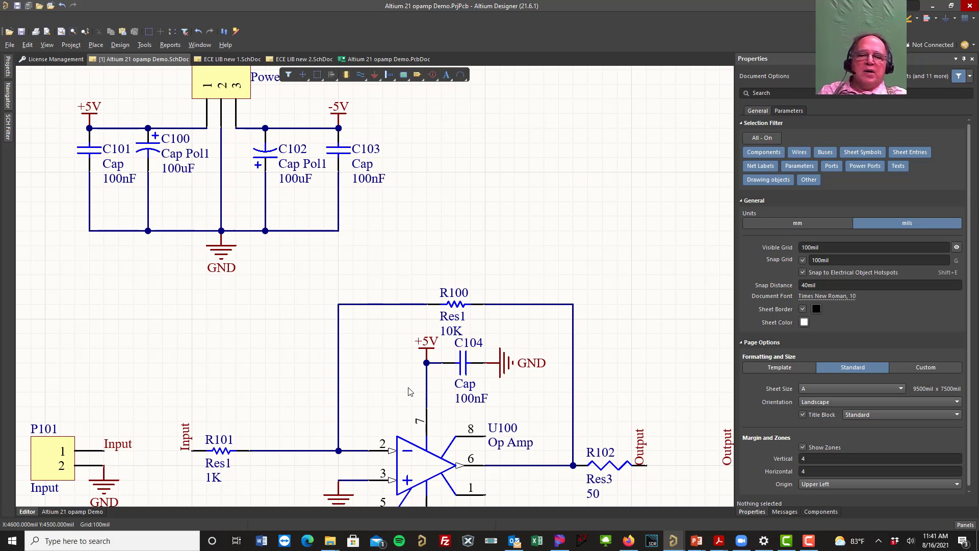
Step: Review the power connector and op-amp sections, and fit all schematic objects in the view
{"action": "right_click_drag", "start_coordinate": [454, 365], "coordinate": [497, 409]}
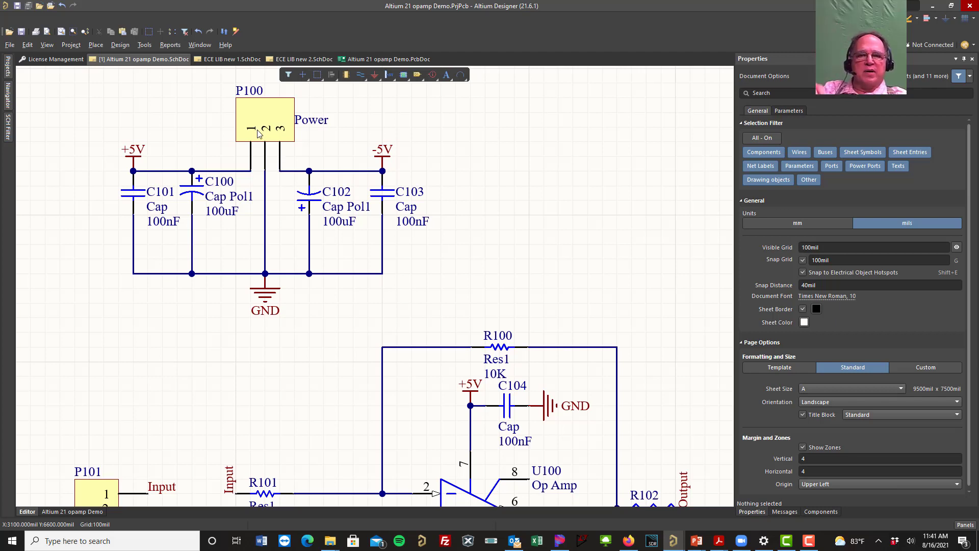
{"action": "right_click_drag", "start_coordinate": [535, 313], "coordinate": [444, 129]}
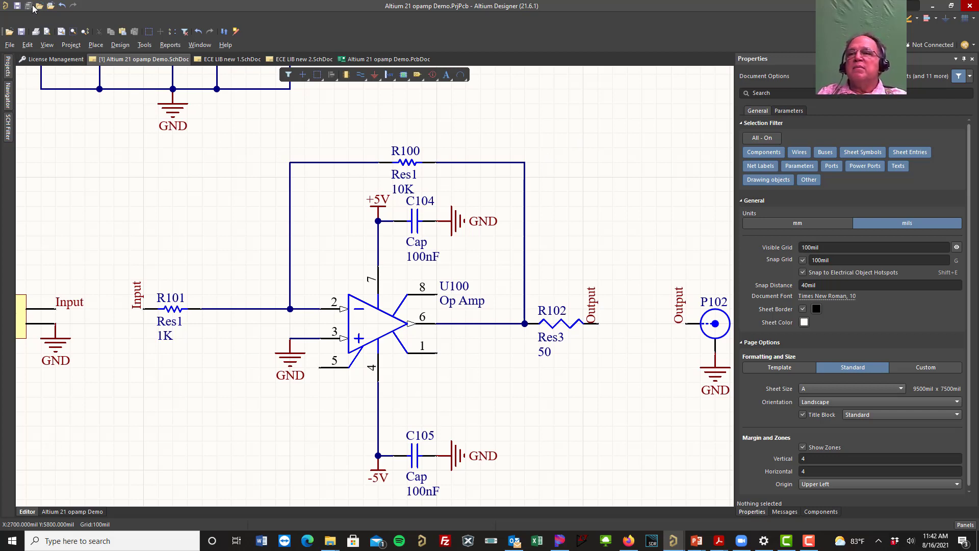
{"action": "left_click", "coordinate": [47, 45]}
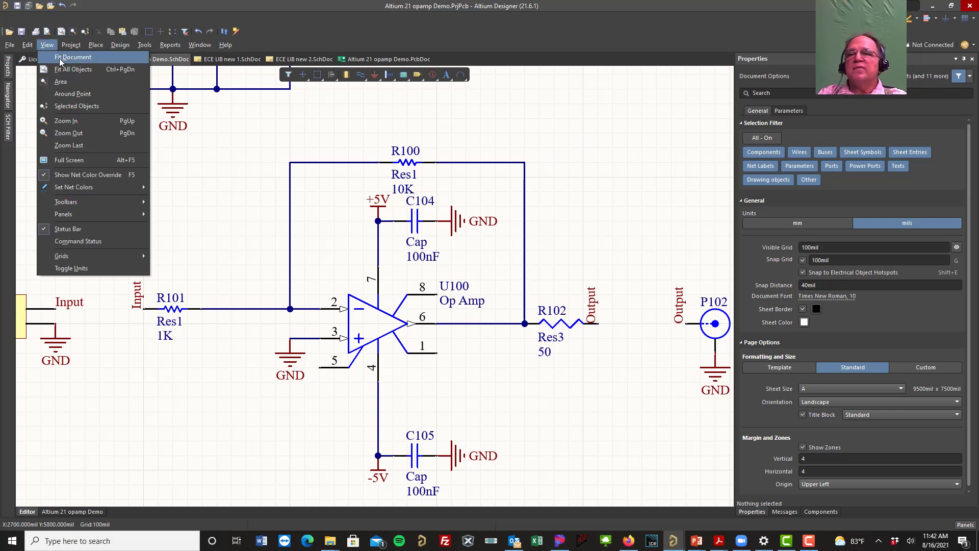
{"action": "left_click", "coordinate": [69, 69]}
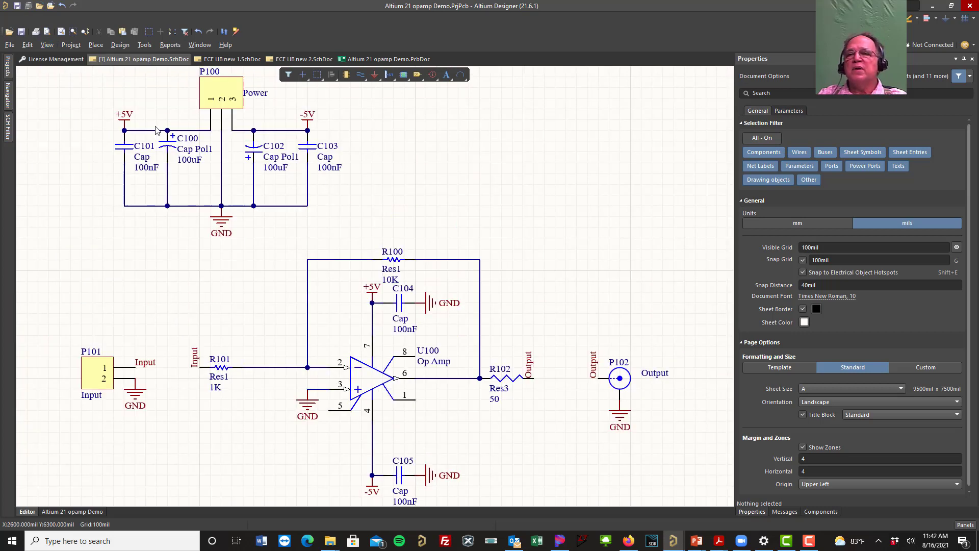